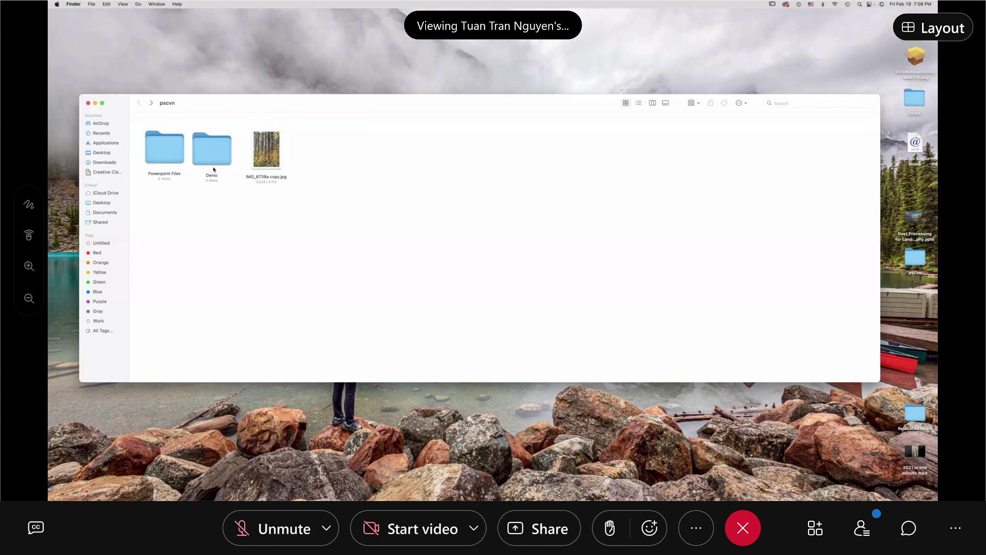
# Open the Demo folder and select the raw file IW6A0633.CR3.
pyautogui.doubleClick(220, 164)
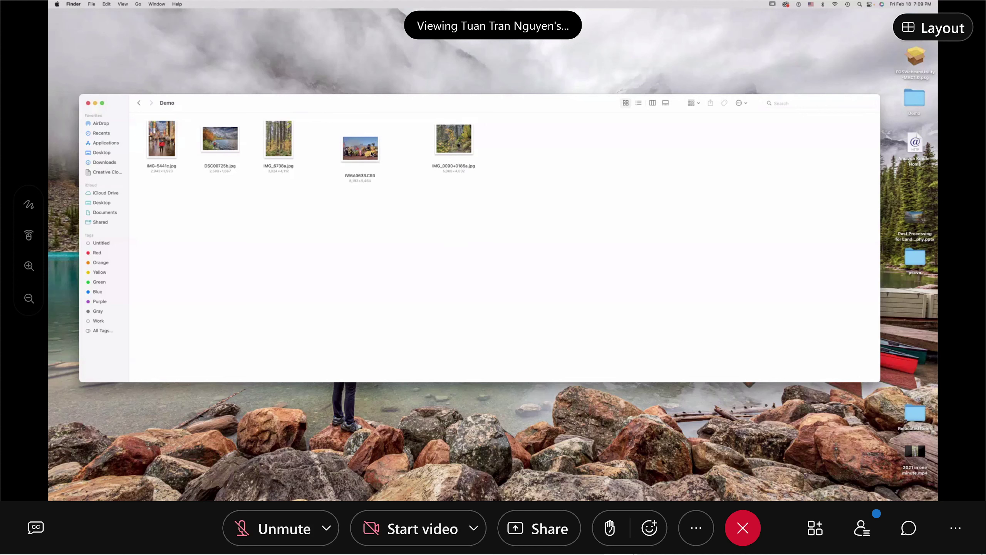
pyautogui.click(358, 157)
pyautogui.rightClick(368, 154)
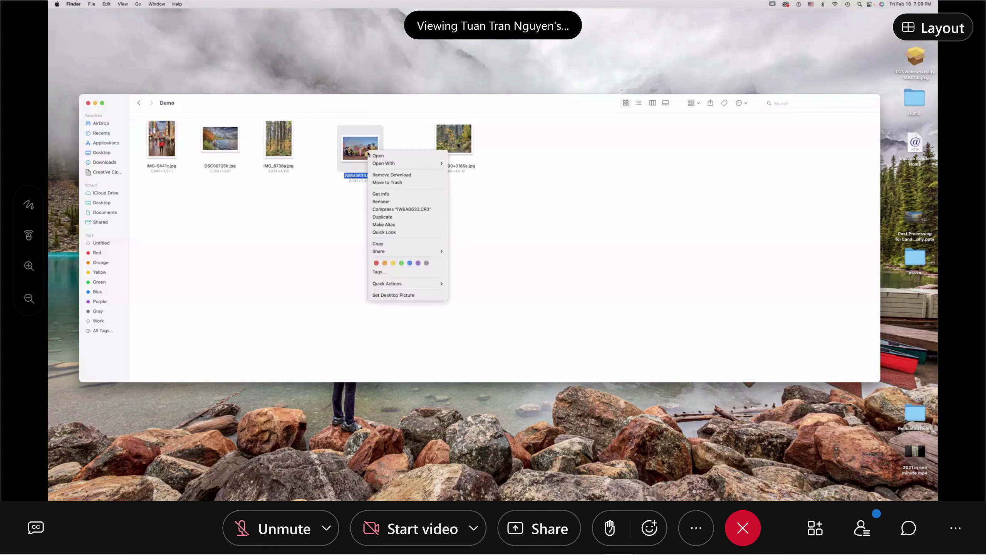
pyautogui.click(316, 247)
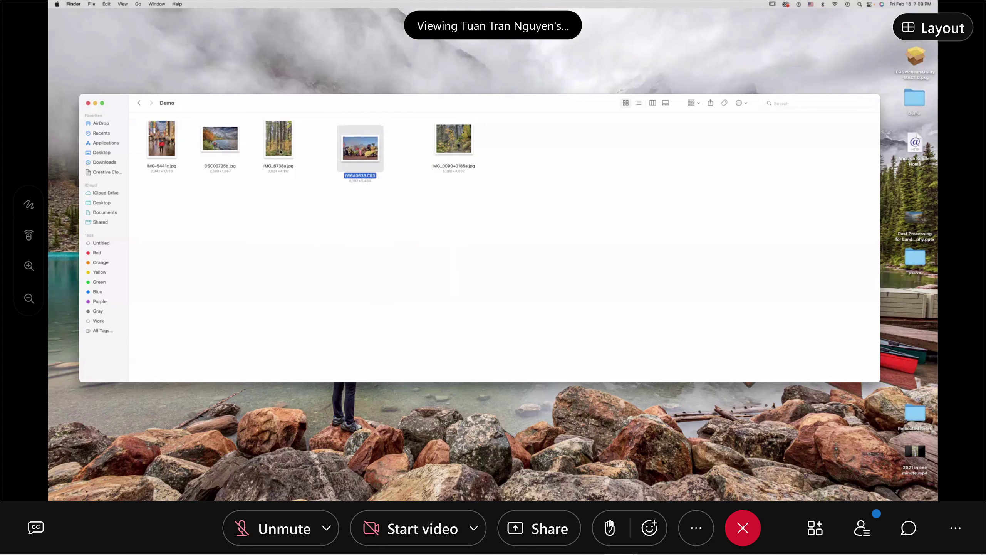
pyautogui.click(414, 189)
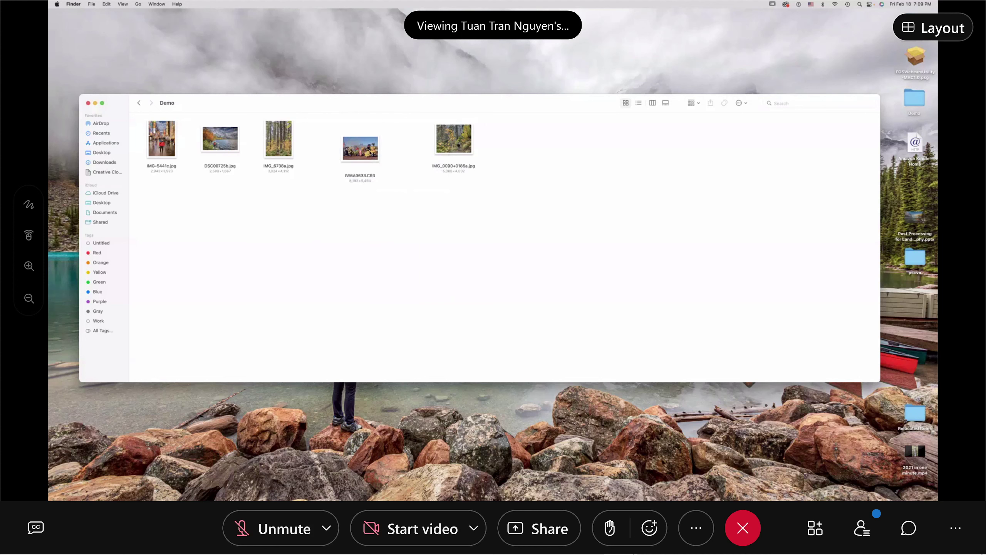
pyautogui.click(372, 156)
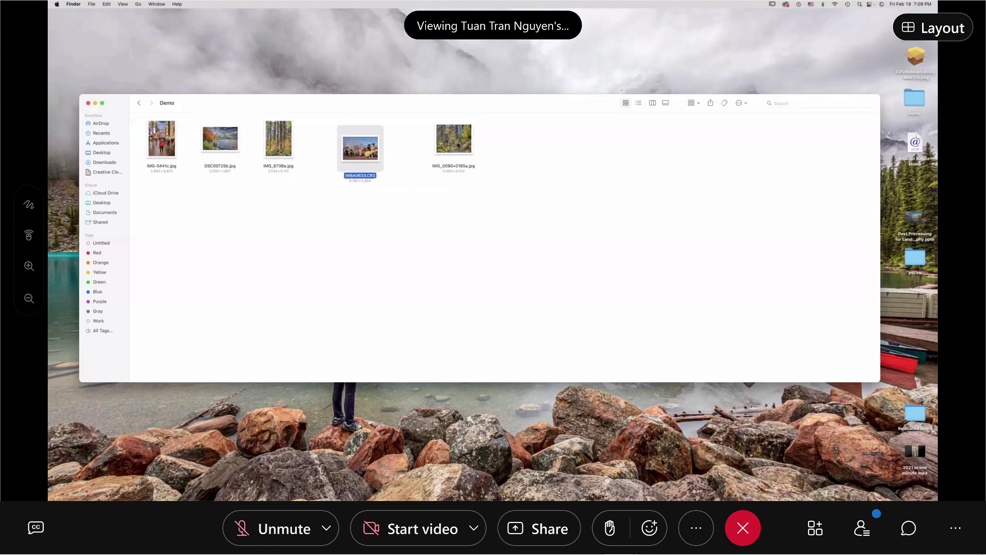
# Open IW6A0633.CR3 with Adobe Photoshop 2022 from the Open With > Other chooser.
pyautogui.rightClick(373, 168)
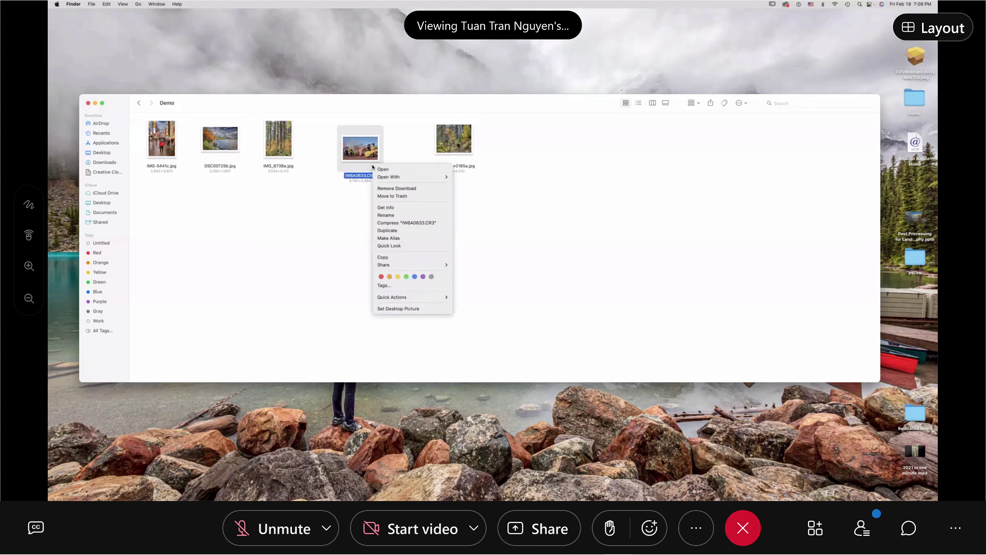
pyautogui.moveTo(378, 178)
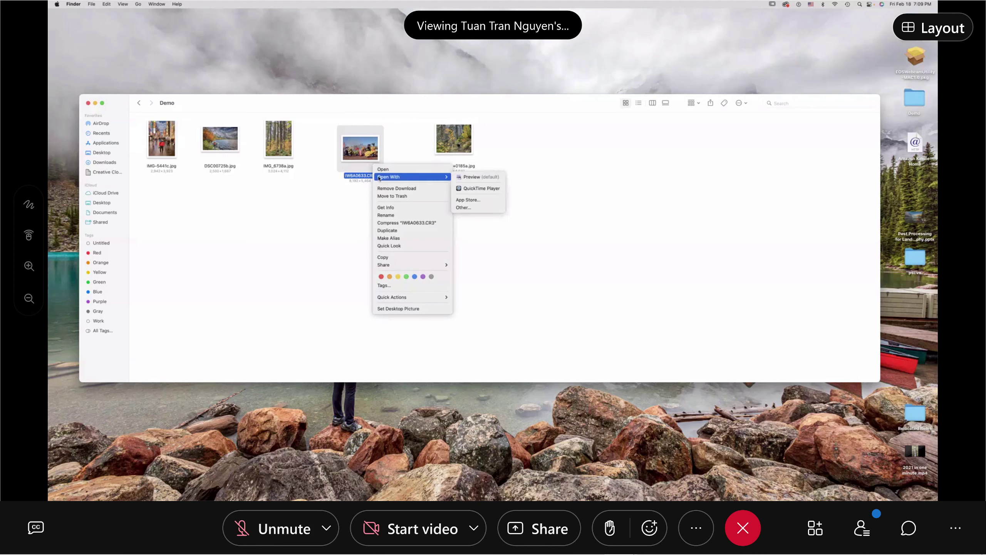
pyautogui.click(471, 210)
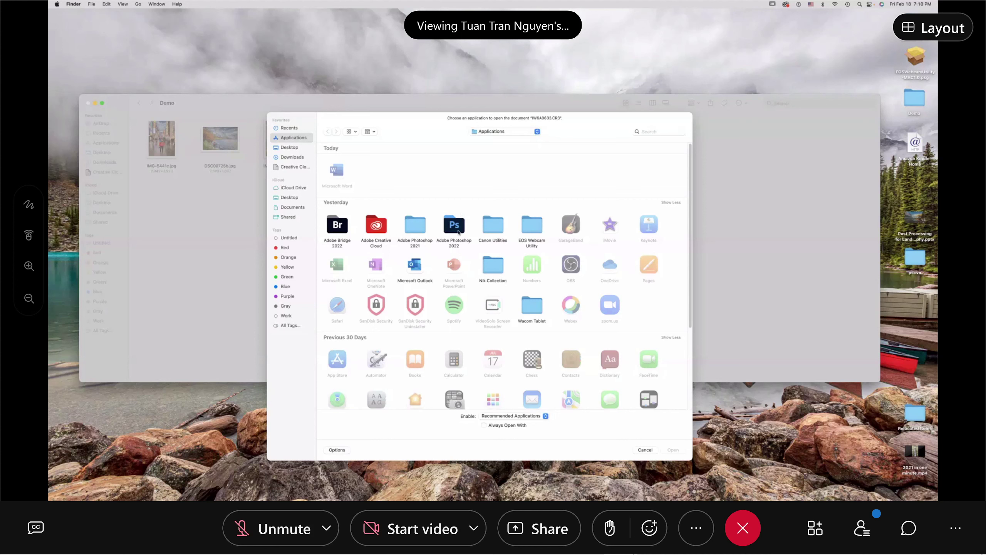
pyautogui.doubleClick(454, 225)
pyautogui.doubleClick(338, 171)
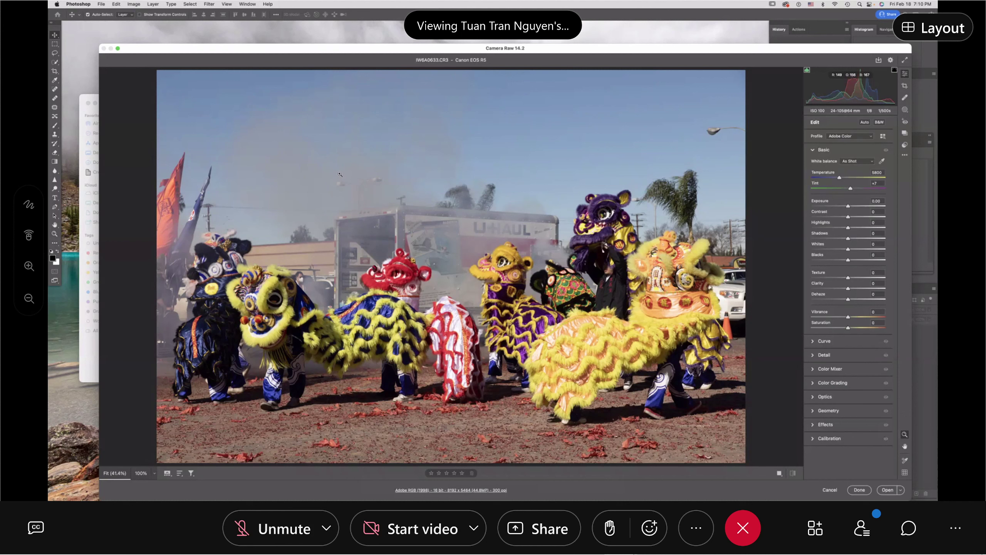
# Maximize the Camera Raw window and show the Masking options.
pyautogui.click(118, 48)
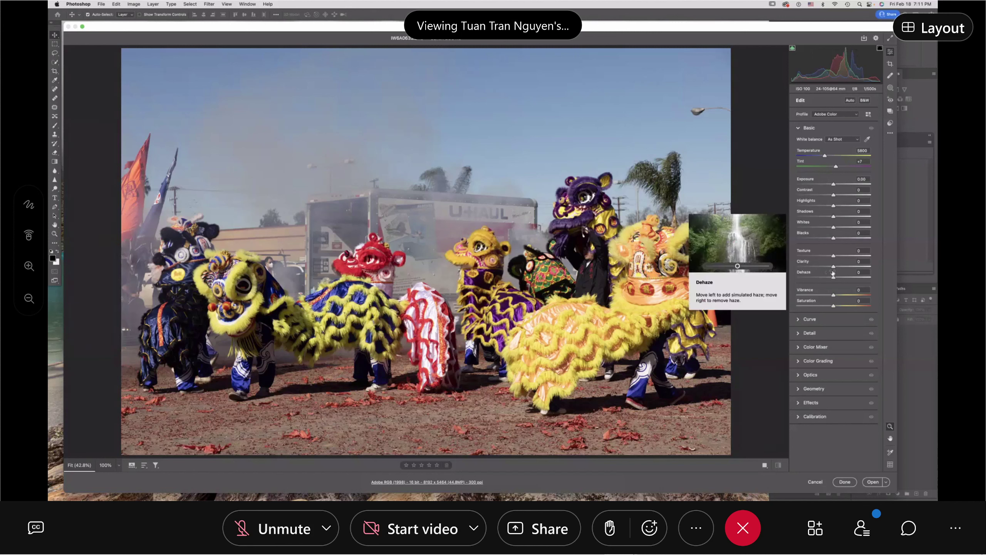
pyautogui.click(891, 89)
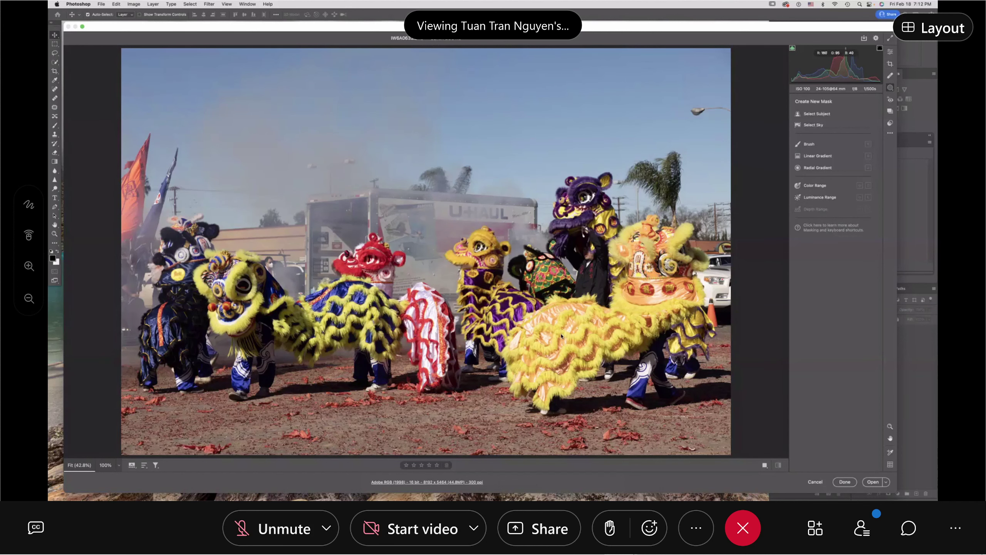
# Zoom out slightly on the lion dance photo with Option-scroll.
pyautogui.press('alt')
pyautogui.scroll(-1, 519, 322)
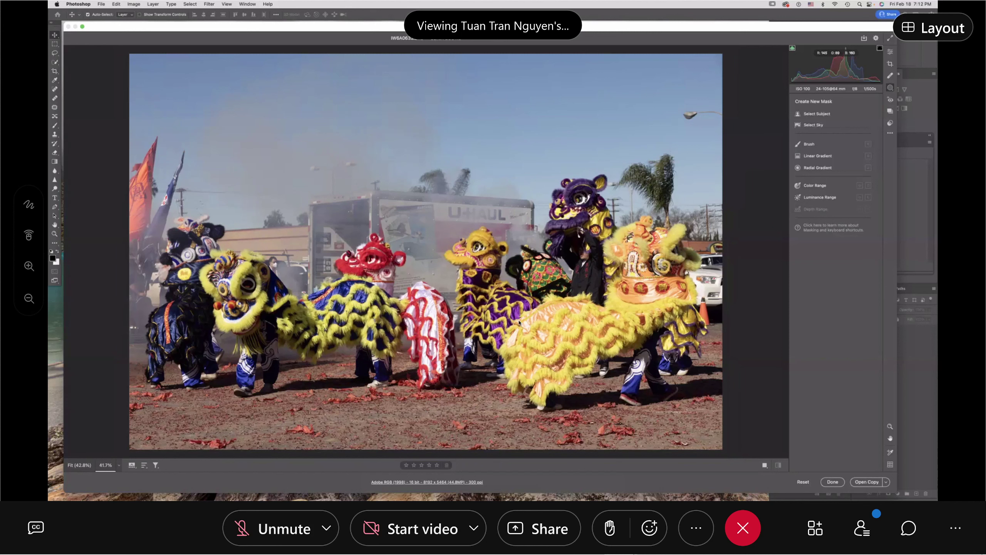
pyautogui.scroll(-1, 519, 322)
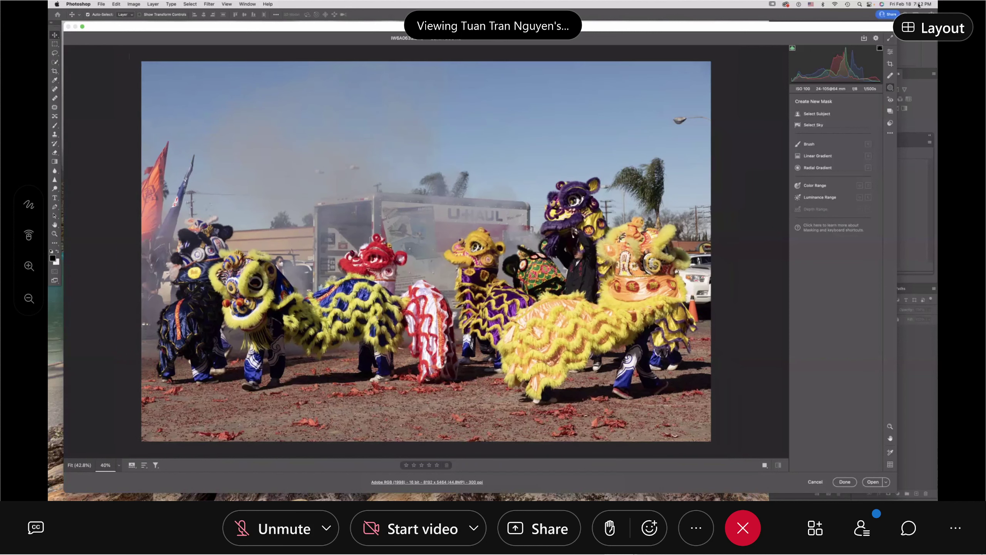
# Add a linear gradient up from the photo's bottom, lifting Blacks to about +10 and Shadows slightly.
pyautogui.click(817, 158)
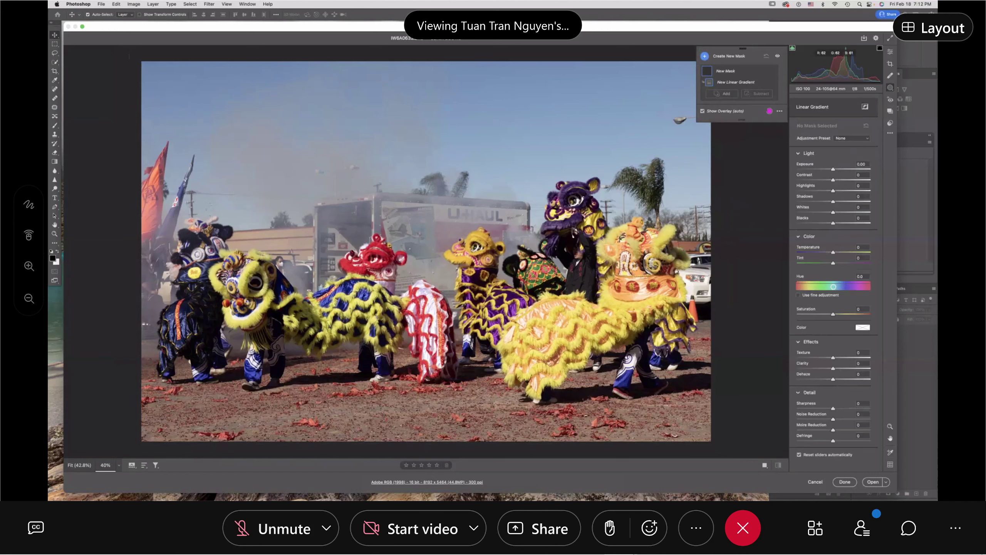
pyautogui.moveTo(434, 448); pyautogui.dragTo(434, 337)
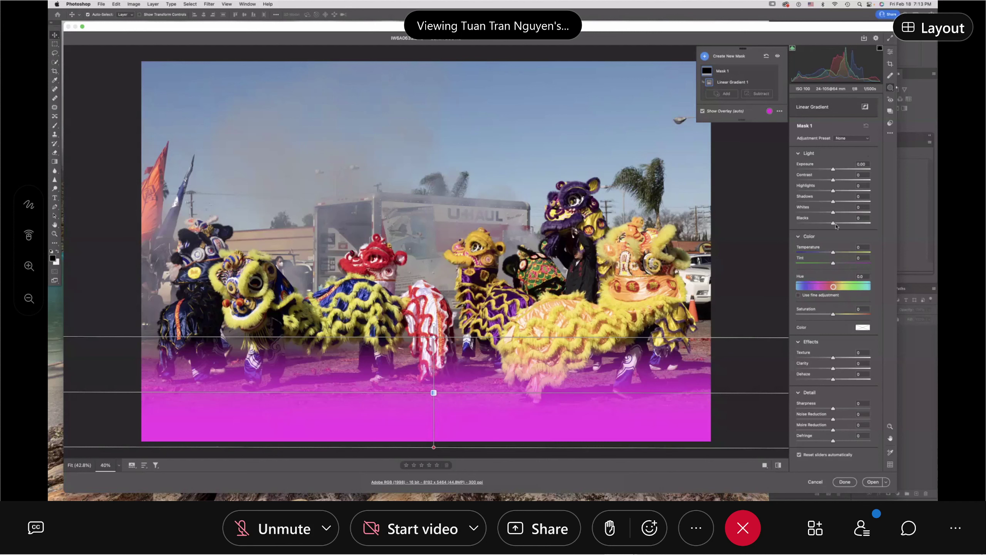
pyautogui.moveTo(834, 225); pyautogui.dragTo(837, 225)
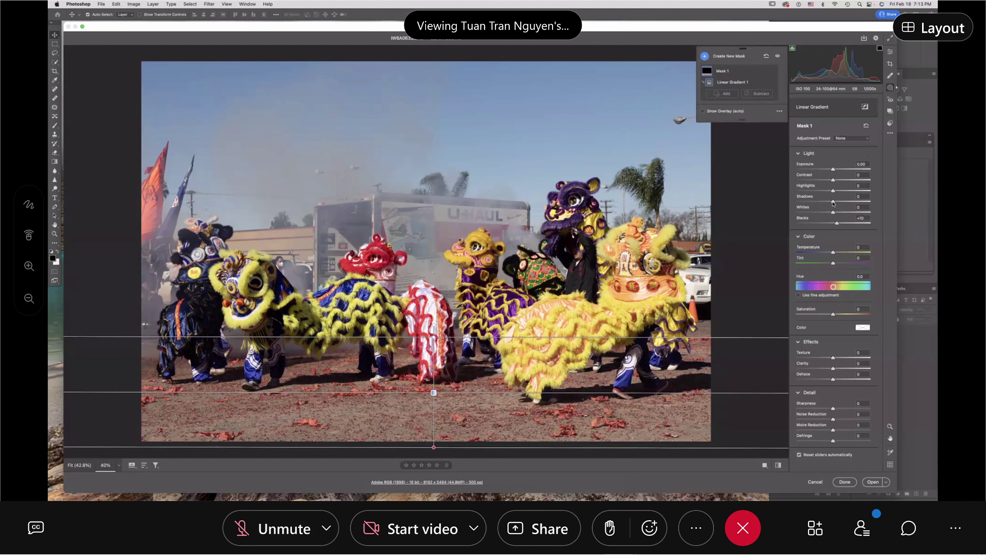
pyautogui.moveTo(833, 202); pyautogui.dragTo(837, 202)
pyautogui.click(840, 154)
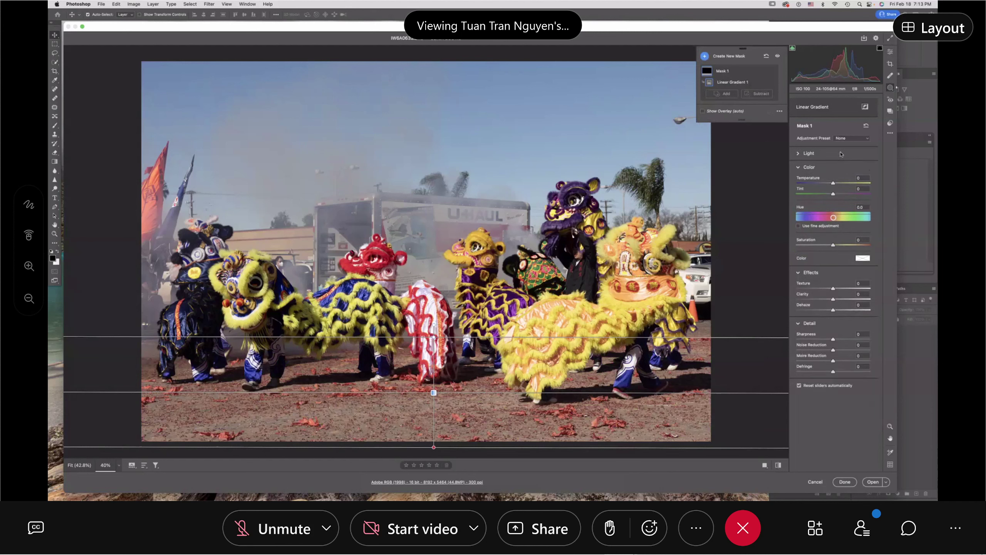
# Exit Masking and return to the global Basic panel.
pyautogui.click(891, 52)
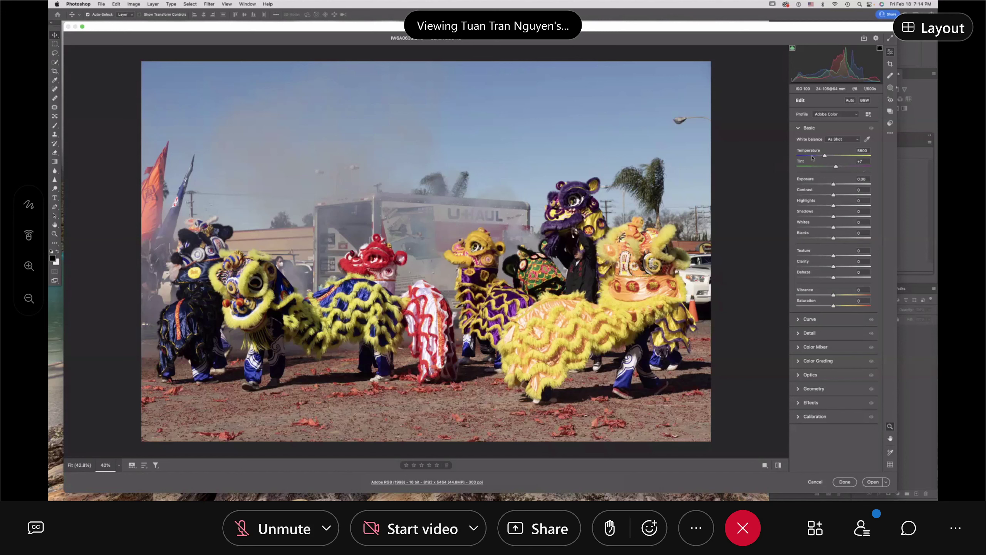
# Try Auto white balance, then revert it to As Shot.
pyautogui.click(859, 140)
pyautogui.click(848, 145)
pyautogui.click(859, 140)
pyautogui.click(838, 133)
# Set white balance to As Shot, then bring back the custom Temperature 5600, Tint +2.
pyautogui.click(858, 141)
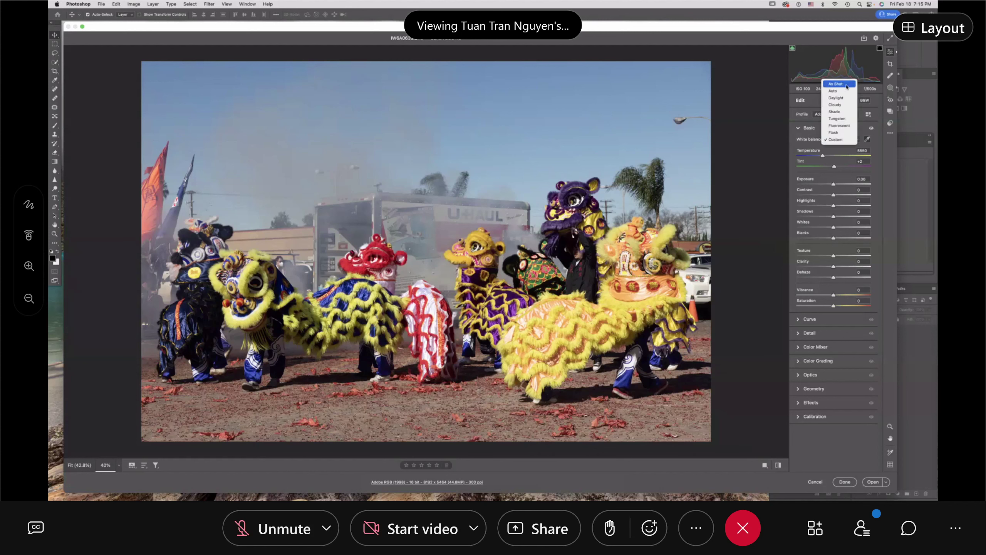
pyautogui.click(848, 84)
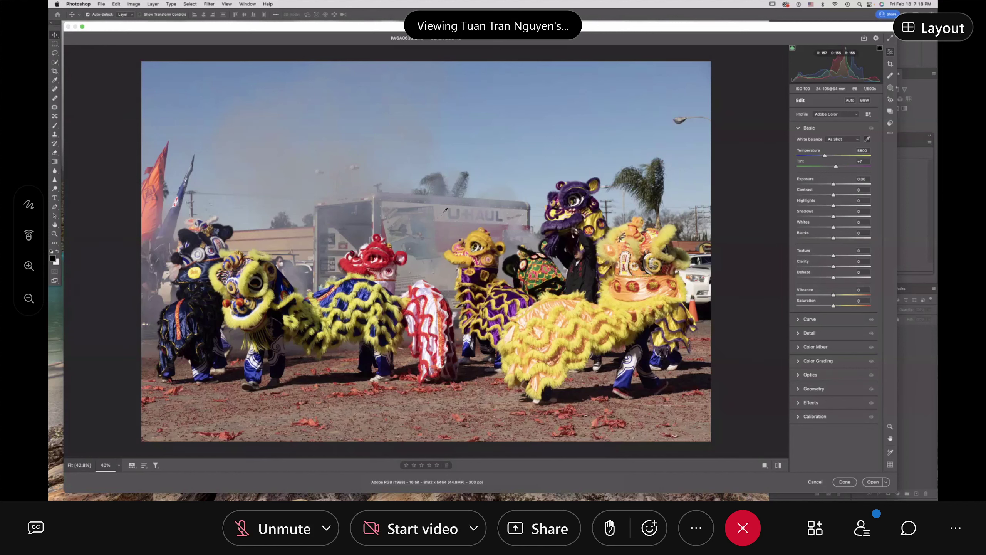
pyautogui.click(444, 211)
# Switch white balance to As Shot, then back to the custom setting.
pyautogui.click(859, 141)
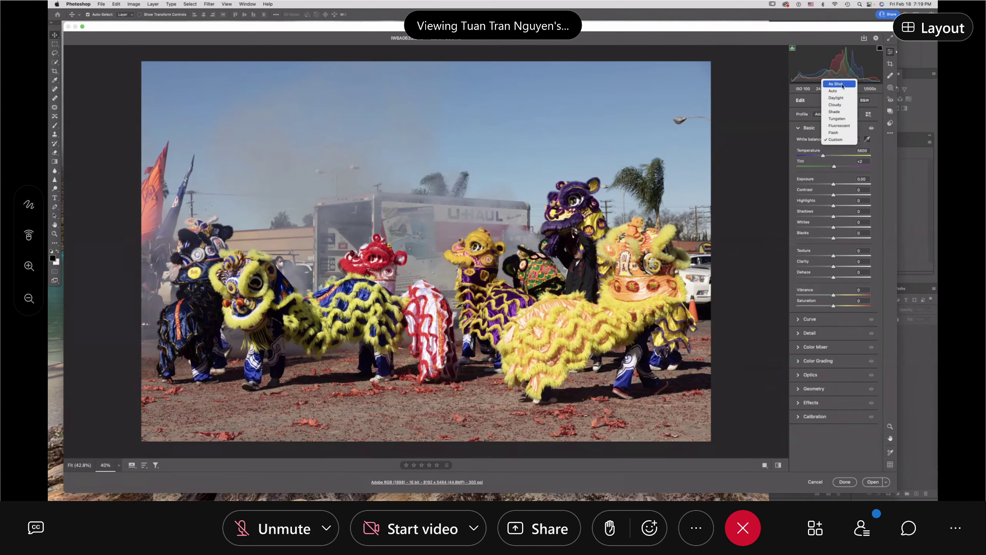
pyautogui.click(842, 84)
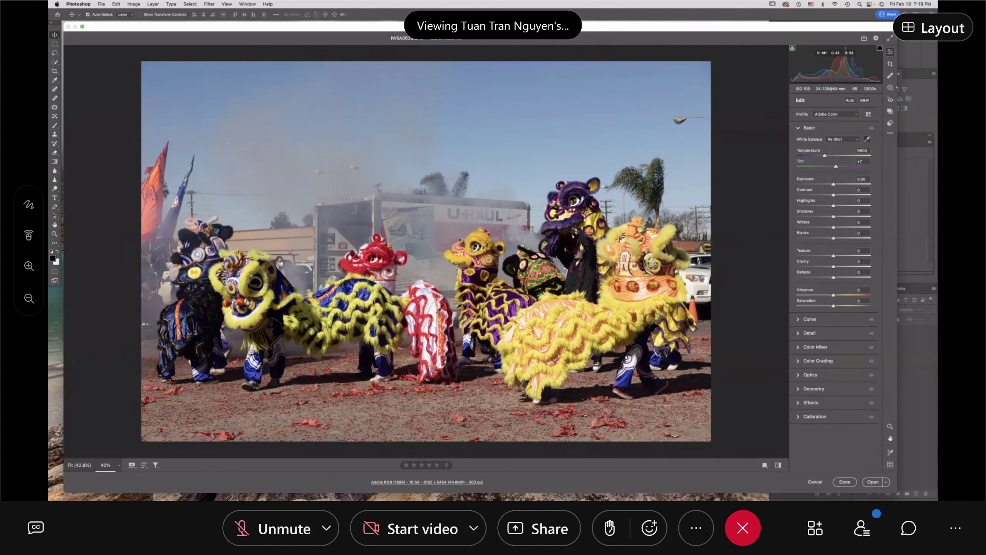
pyautogui.click(425, 307)
# Expand the Color Mixer to show its HSL Hue, Saturation and Luminance sliders.
pyautogui.click(816, 347)
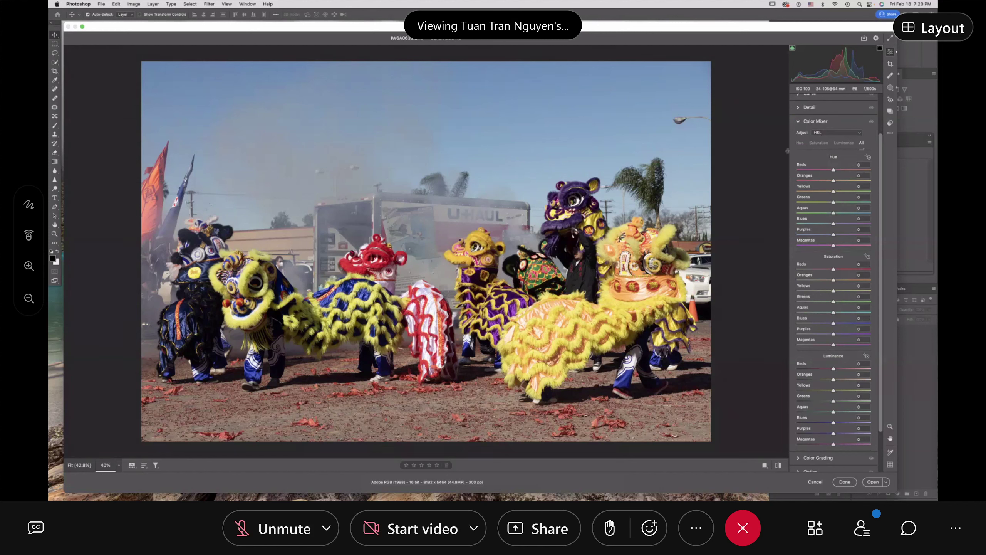
# Show the Color Mixer's Hue sliders, then switch to its Saturation sliders for Reds through Magentas.
pyautogui.click(801, 143)
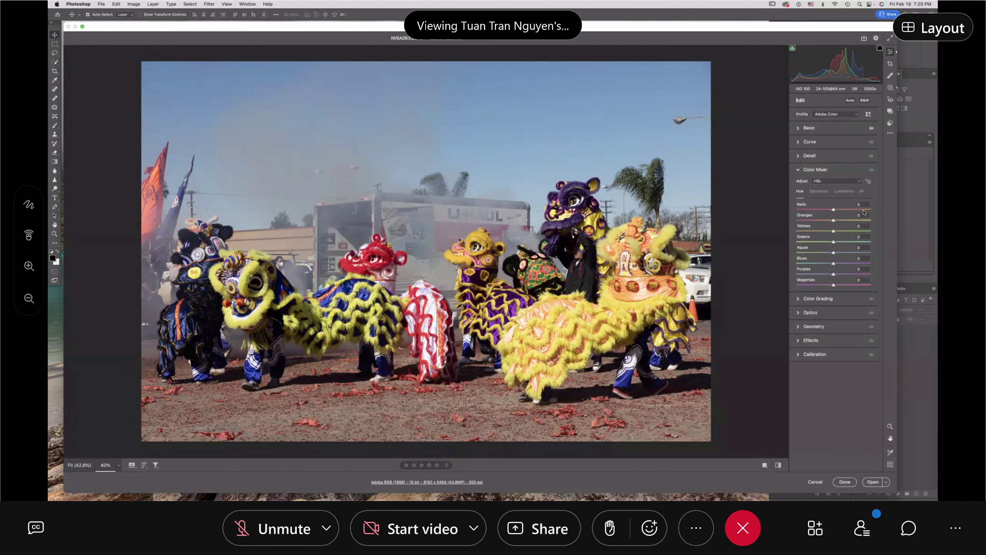
pyautogui.click(823, 191)
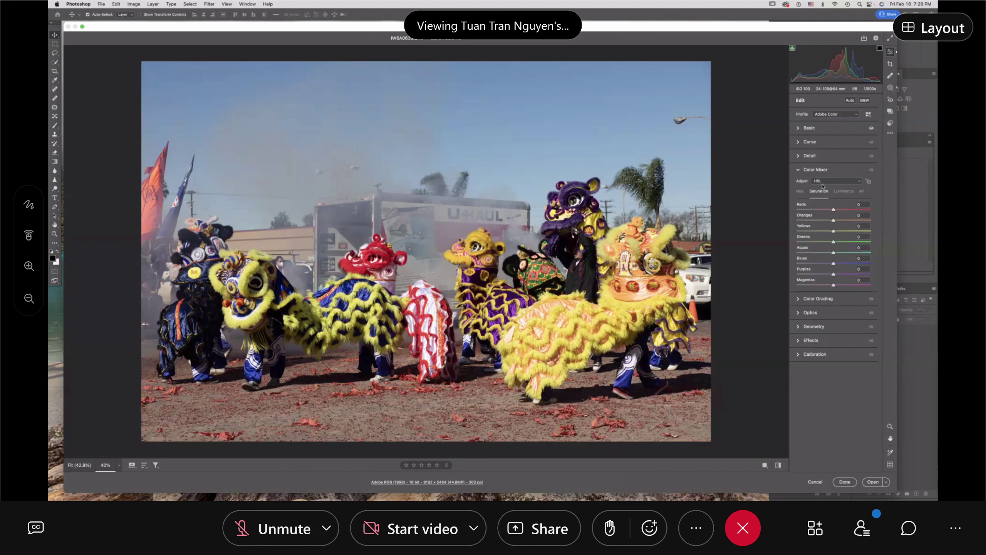
# Try the Color mixer mode, return to HSL, and push Reds saturation up to +100.
pyautogui.click(861, 183)
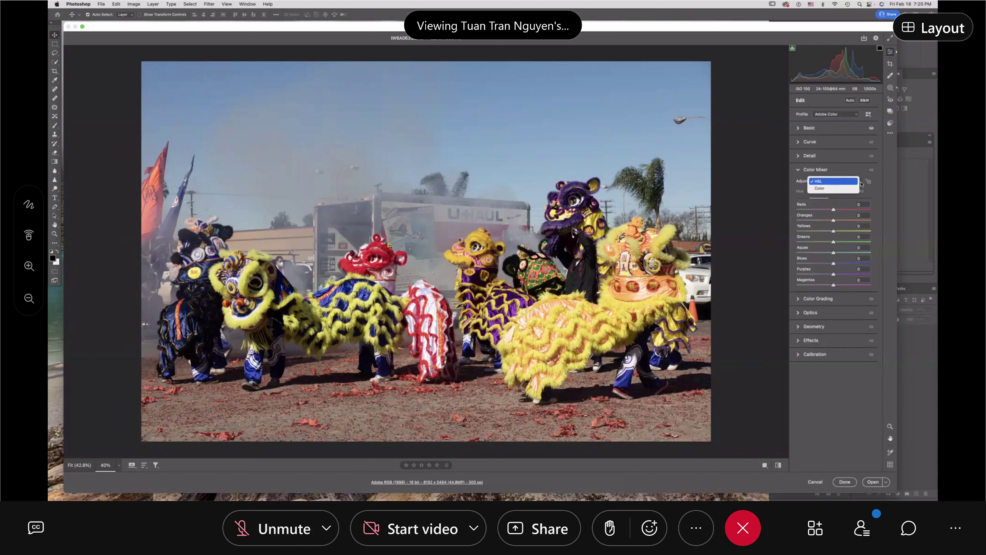
pyautogui.click(837, 189)
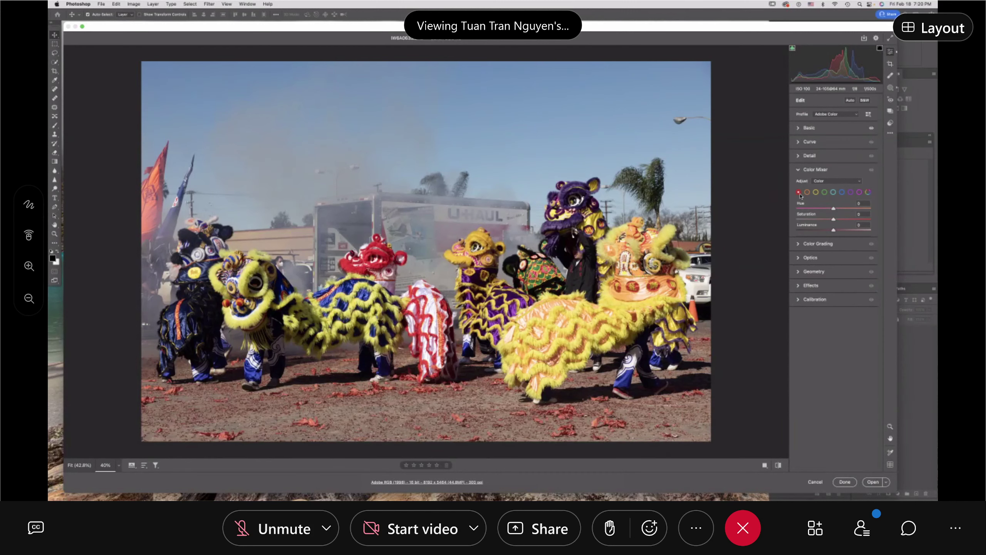
pyautogui.click(860, 183)
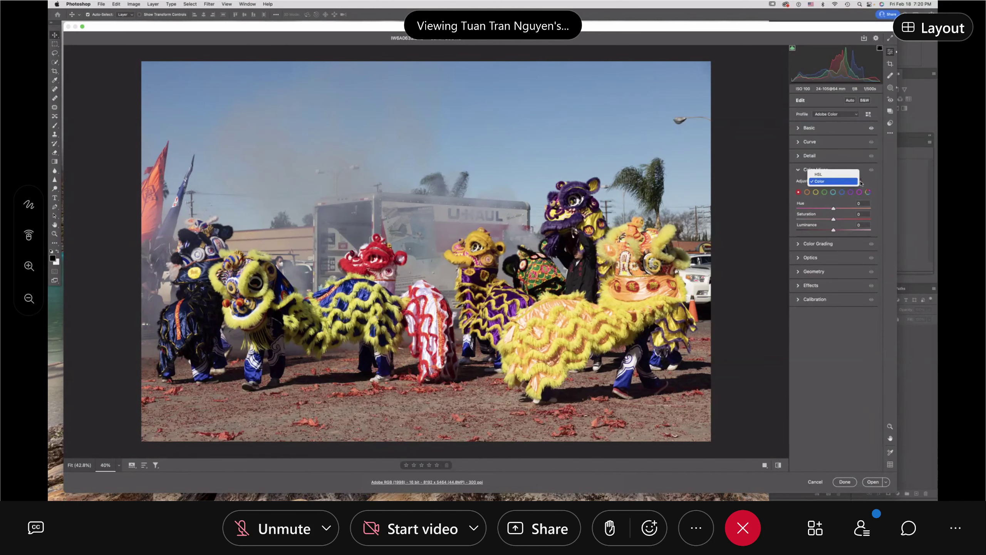
pyautogui.click(839, 177)
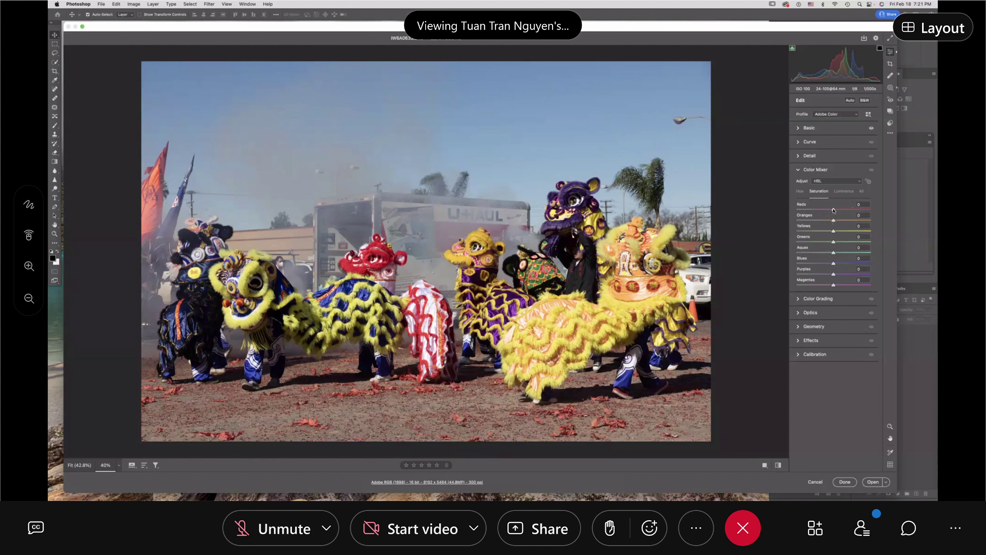
pyautogui.moveTo(833, 210); pyautogui.dragTo(904, 209)
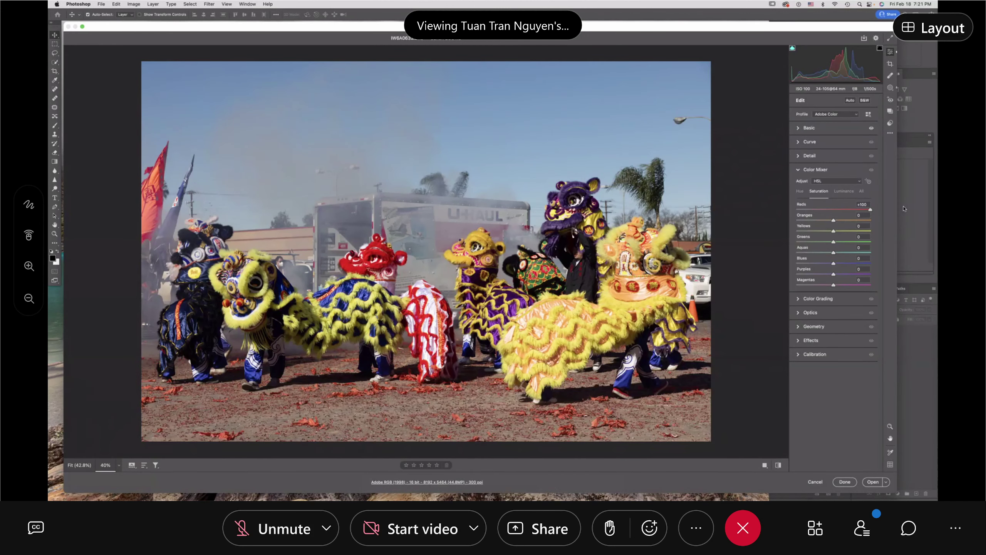
# Preview Reds saturation at maximum, then settle it at about +10.
pyautogui.moveTo(871, 221); pyautogui.dragTo(834, 221)
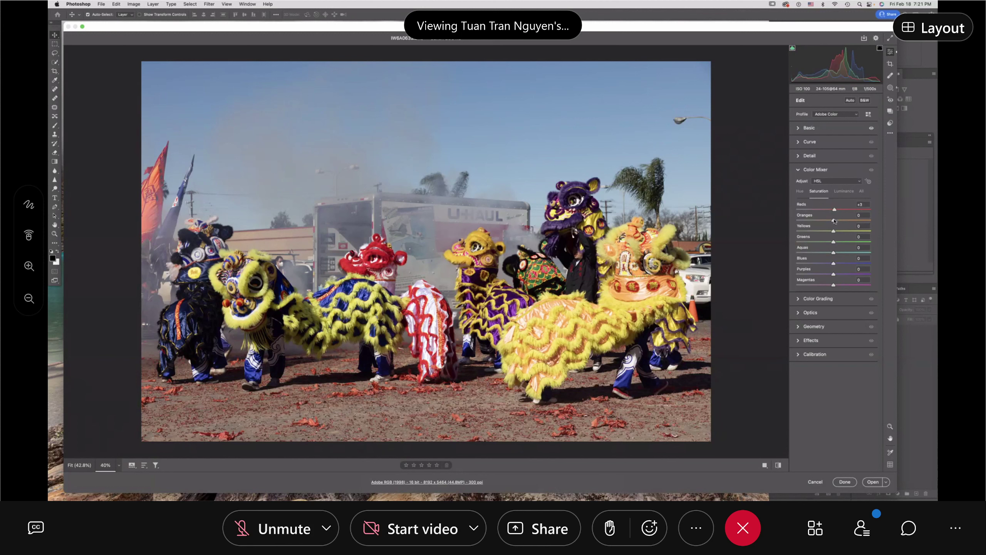
pyautogui.moveTo(836, 221); pyautogui.dragTo(836, 220)
pyautogui.moveTo(839, 210); pyautogui.dragTo(884, 206)
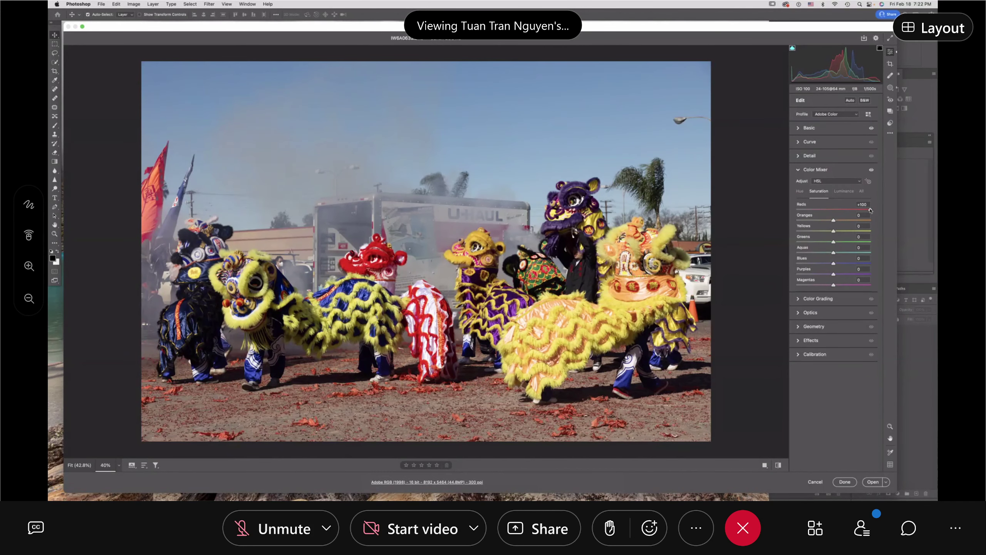
pyautogui.moveTo(870, 210); pyautogui.dragTo(840, 211)
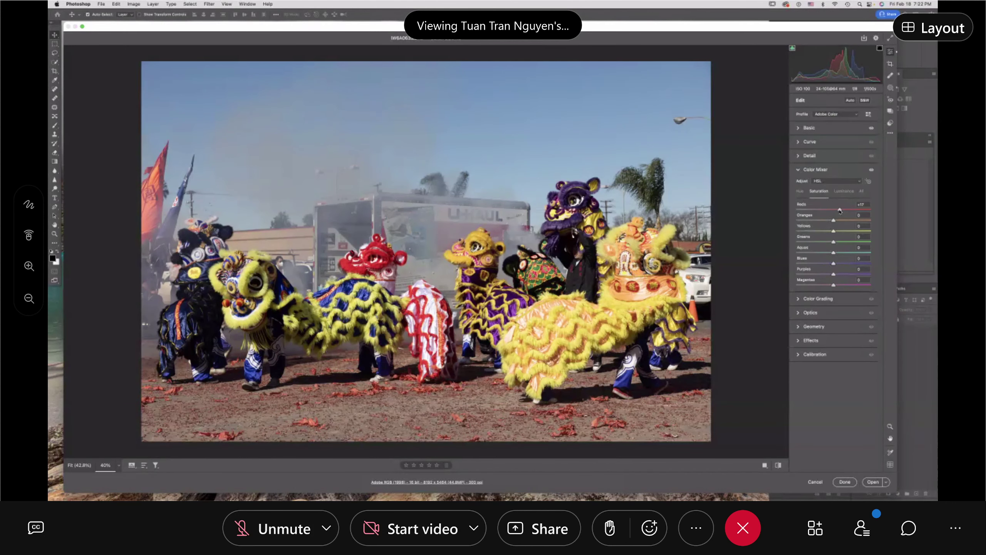
pyautogui.moveTo(840, 211); pyautogui.dragTo(838, 211)
pyautogui.press('z')
pyautogui.press('super+0')
pyautogui.moveTo(365, 266); pyautogui.dragTo(337, 277)
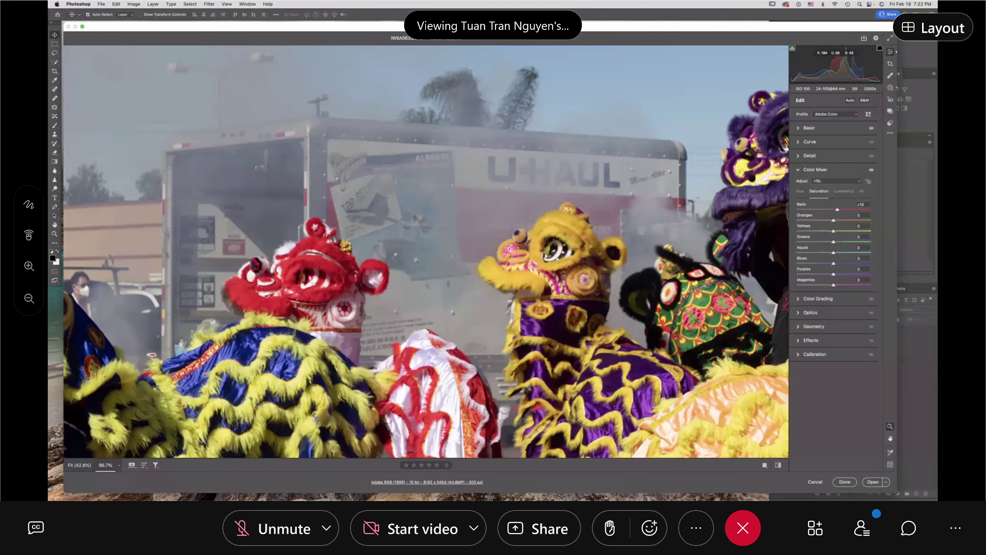
pyautogui.moveTo(834, 210); pyautogui.dragTo(886, 211)
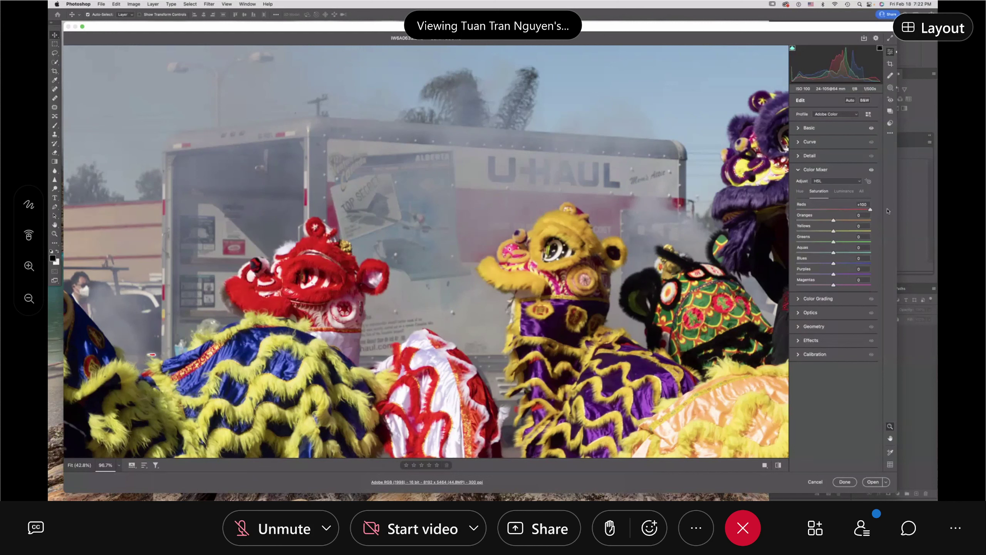
pyautogui.moveTo(853, 217); pyautogui.dragTo(837, 219)
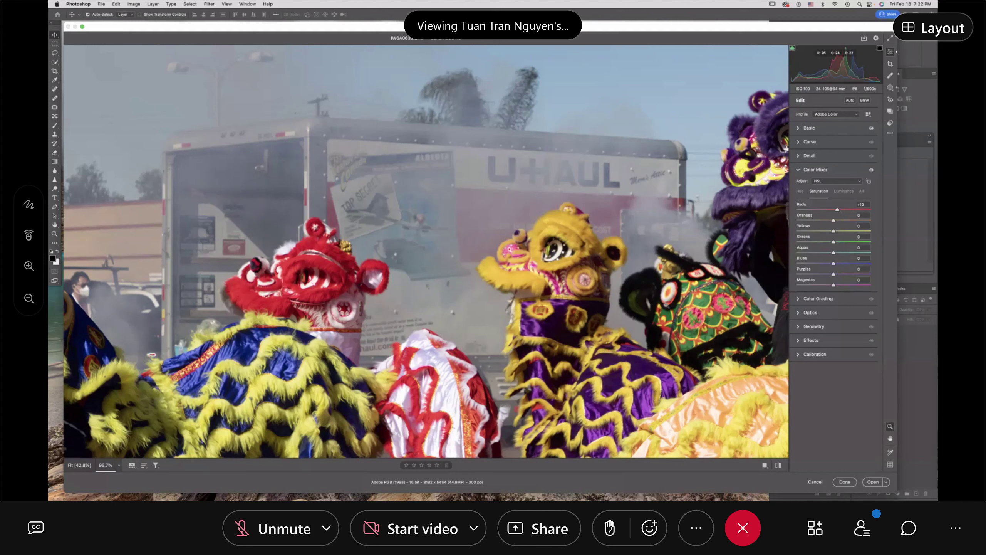
pyautogui.keyDown('alt'); pyautogui.click(488, 287); pyautogui.keyUp('alt')
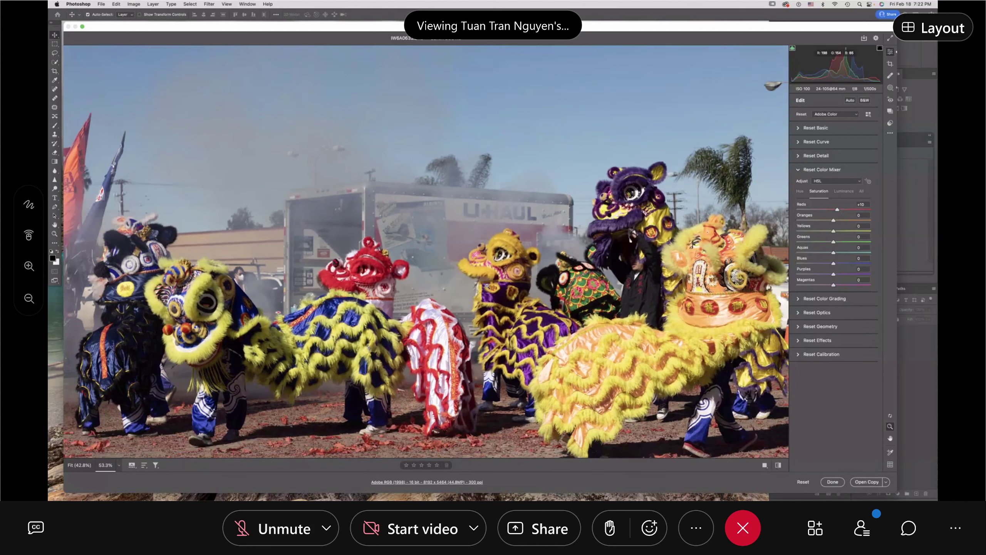
pyautogui.moveTo(487, 287); pyautogui.dragTo(489, 287)
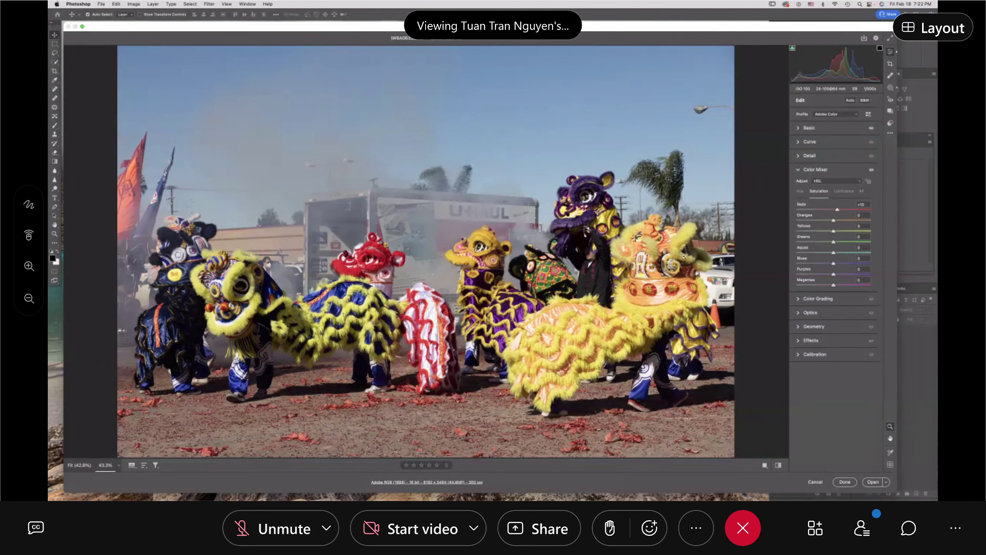
# Preview a large Oranges saturation change, then set Oranges saturation to about +10.
pyautogui.moveTo(832, 220); pyautogui.dragTo(883, 224)
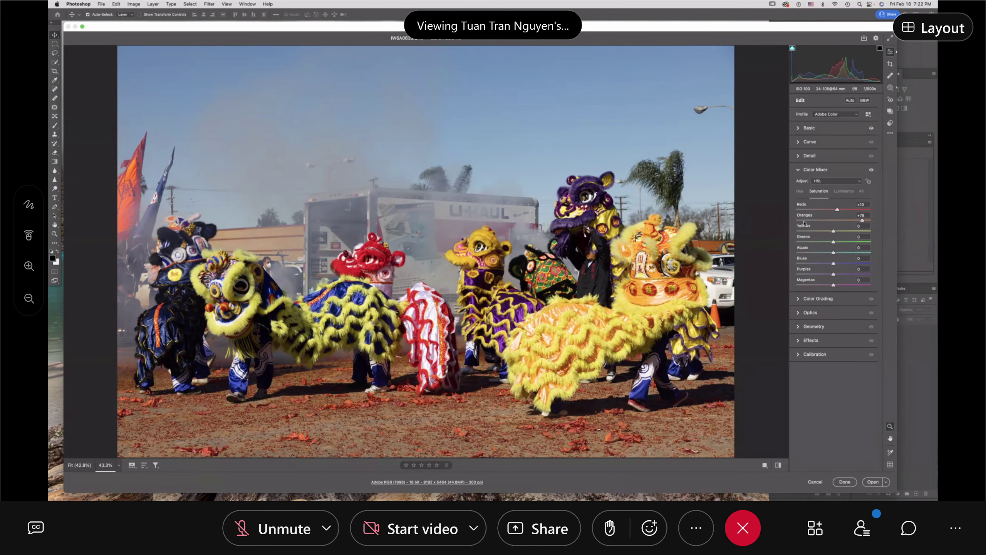
pyautogui.click(836, 221)
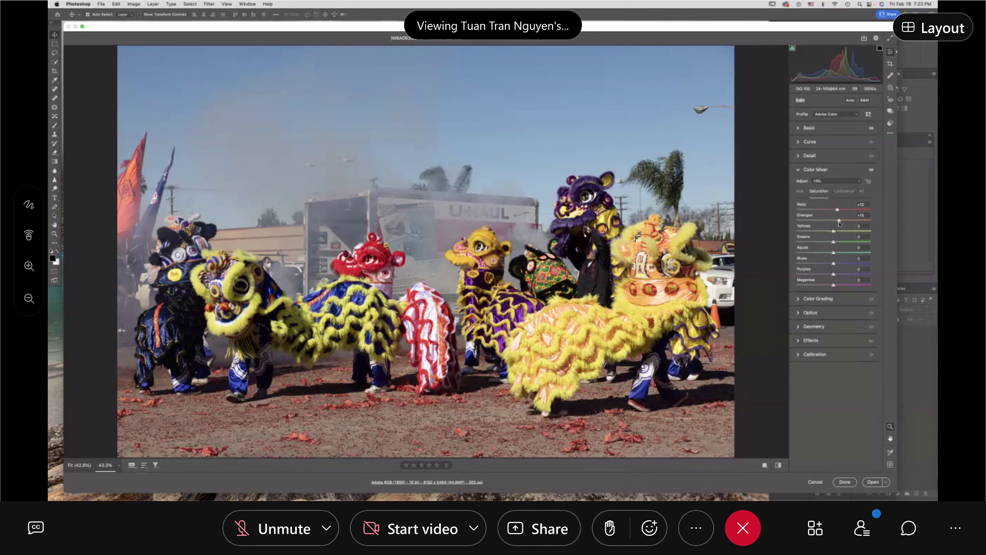
pyautogui.moveTo(837, 224); pyautogui.dragTo(839, 224)
# Preview Yellows saturation at maximum, lower it to about +12, then reset it to 0.
pyautogui.moveTo(840, 232); pyautogui.dragTo(895, 235)
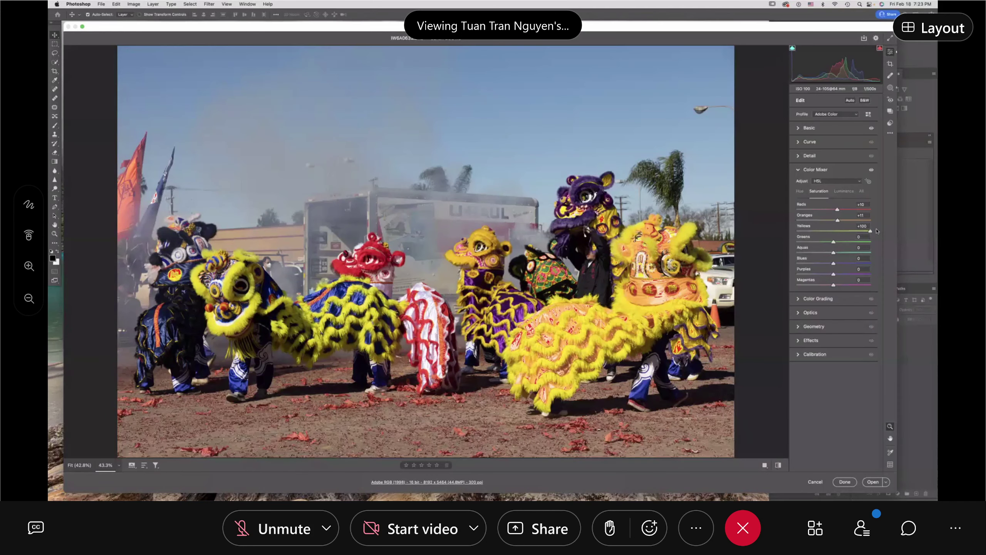
pyautogui.moveTo(877, 231); pyautogui.dragTo(839, 232)
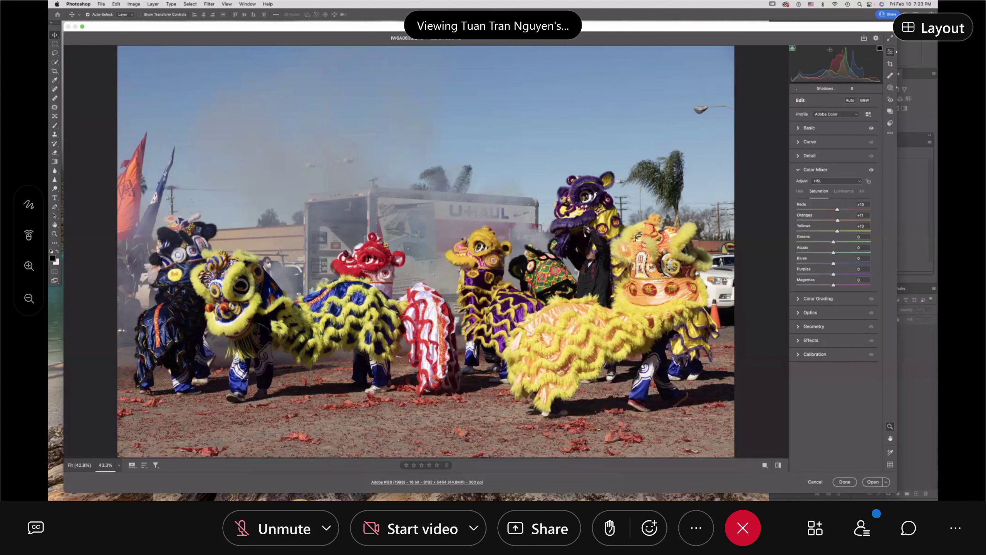
pyautogui.click(833, 231)
# Raise Yellows saturation to about +41, set Greens to +11, and max out Aquas.
pyautogui.moveTo(833, 232)
pyautogui.mouseDown()
pyautogui.moveTo(850, 232)
pyautogui.moveTo(841, 233)
pyautogui.mouseUp()
pyautogui.moveTo(801, 243); pyautogui.dragTo(817, 240)
pyautogui.moveTo(851, 243); pyautogui.dragTo(841, 243)
pyautogui.moveTo(834, 254); pyautogui.dragTo(817, 253)
pyautogui.moveTo(852, 269)
pyautogui.mouseDown()
pyautogui.moveTo(876, 277)
pyautogui.moveTo(841, 267)
pyautogui.mouseUp()
# Preview Blues saturation at full, tone it down to about +11, and raise Purples to +10.
pyautogui.moveTo(835, 265); pyautogui.dragTo(902, 265)
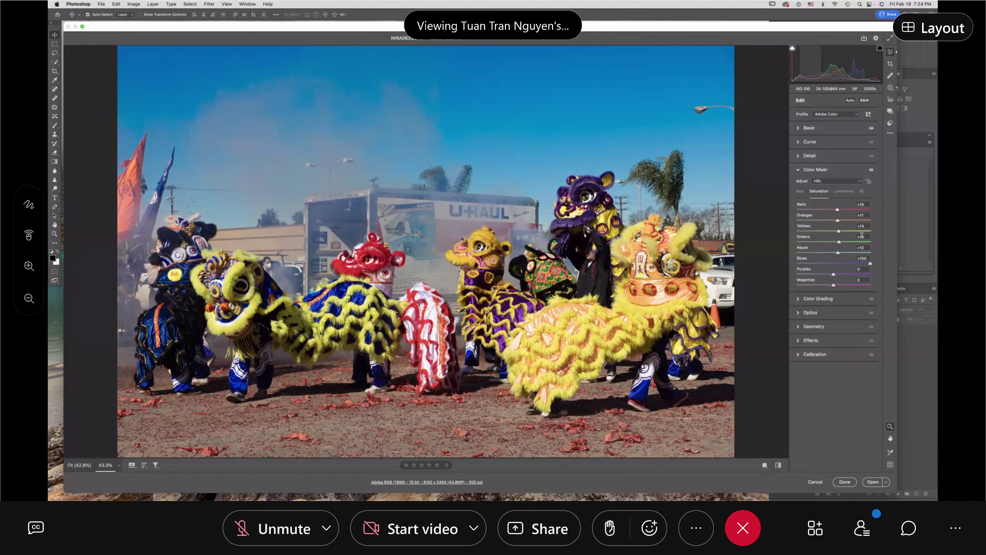
pyautogui.moveTo(871, 264)
pyautogui.mouseDown()
pyautogui.moveTo(837, 266)
pyautogui.moveTo(881, 266)
pyautogui.mouseUp()
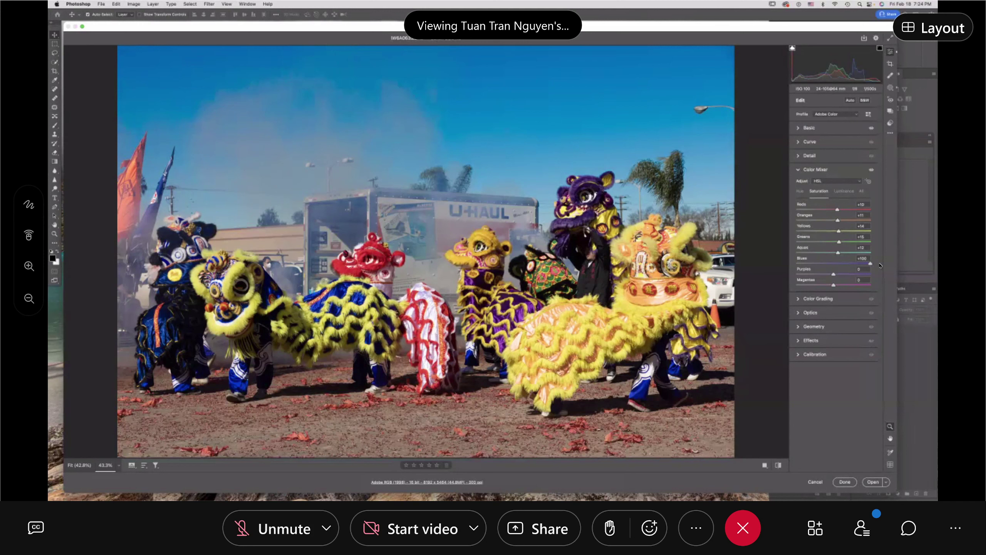
pyautogui.moveTo(794, 59)
pyautogui.moveTo(871, 264); pyautogui.dragTo(841, 266)
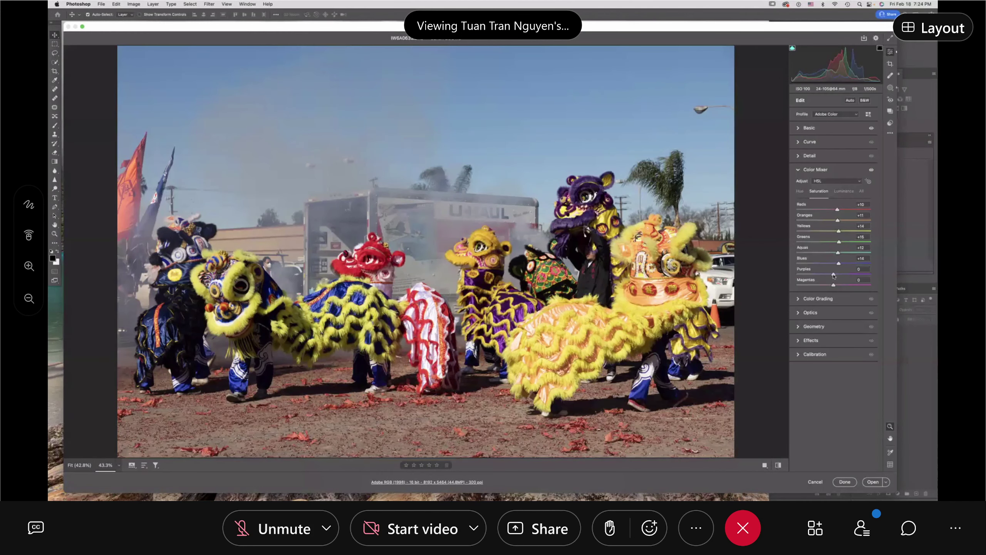
pyautogui.moveTo(833, 275)
pyautogui.mouseDown()
pyautogui.moveTo(847, 287)
pyautogui.moveTo(838, 286)
pyautogui.mouseUp()
# In Luminance, test Reds brightness up to maximum and back, ending Reds near +12.
pyautogui.click(845, 191)
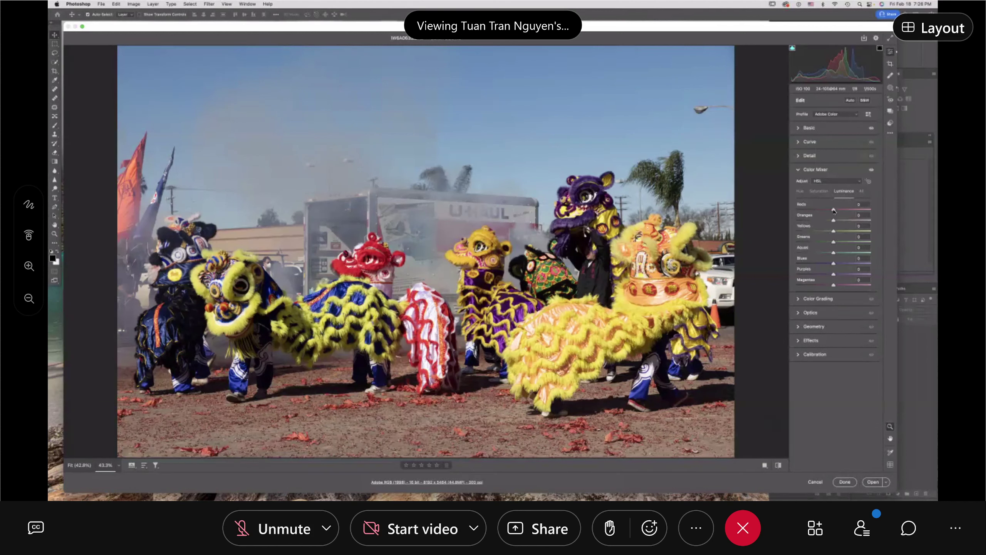
pyautogui.moveTo(833, 210); pyautogui.dragTo(836, 211)
pyautogui.moveTo(837, 210); pyautogui.dragTo(891, 211)
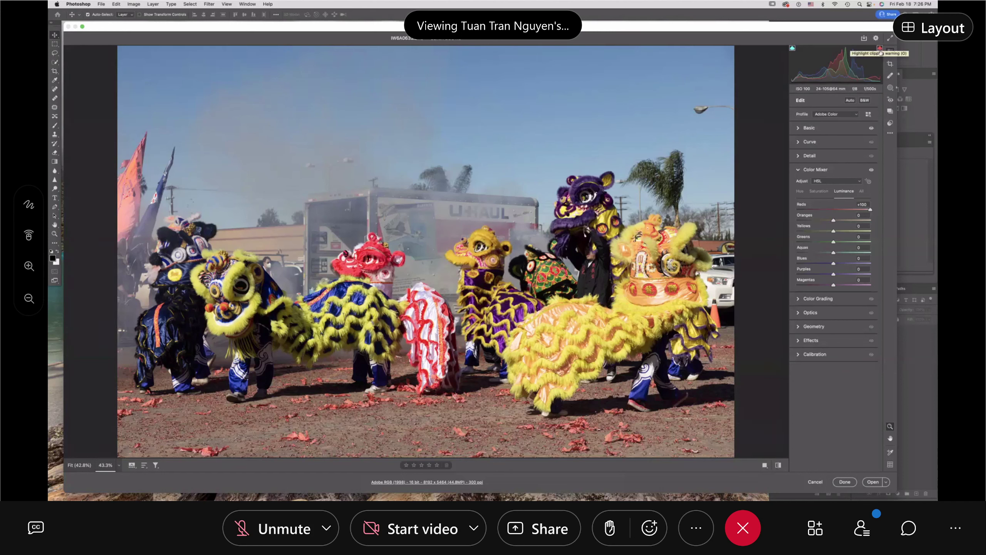
pyautogui.moveTo(870, 209); pyautogui.dragTo(831, 212)
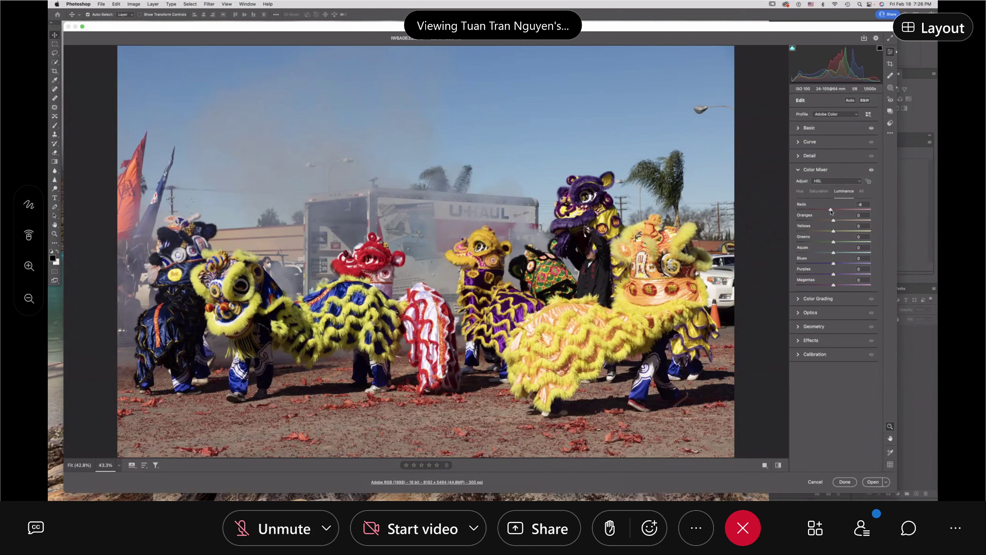
pyautogui.moveTo(832, 212); pyautogui.dragTo(841, 213)
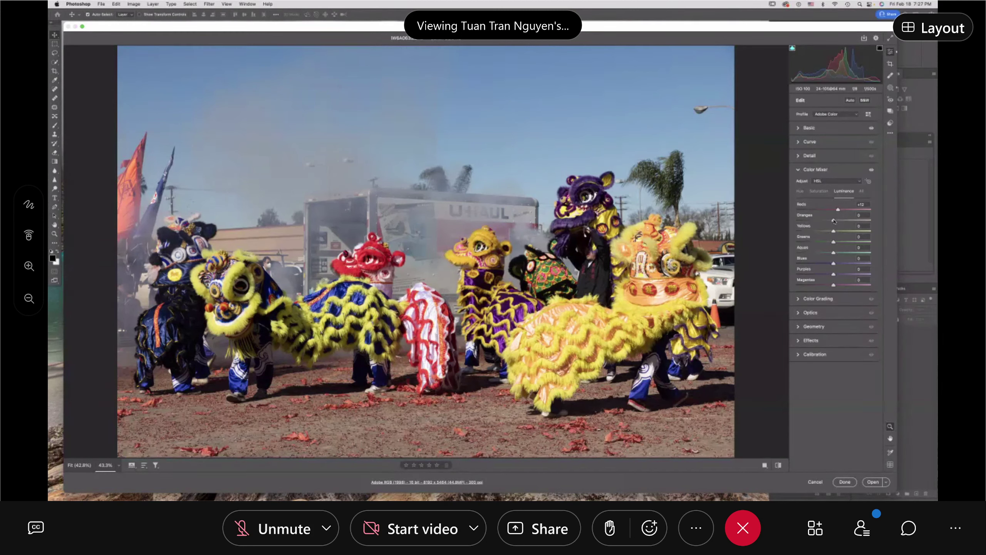
# Set Oranges luminance to about -6, adjust Yellows luminance, and enable the highlight clipping warning.
pyautogui.moveTo(834, 220); pyautogui.dragTo(837, 223)
pyautogui.moveTo(837, 222)
pyautogui.mouseDown()
pyautogui.moveTo(846, 221)
pyautogui.moveTo(832, 222)
pyautogui.mouseUp()
pyautogui.moveTo(833, 232); pyautogui.dragTo(841, 232)
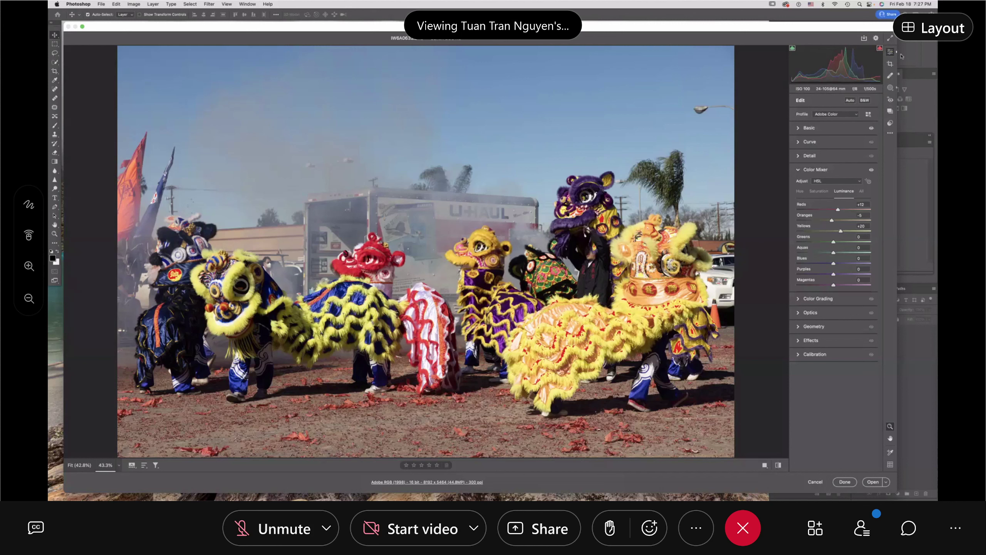
pyautogui.moveTo(882, 51)
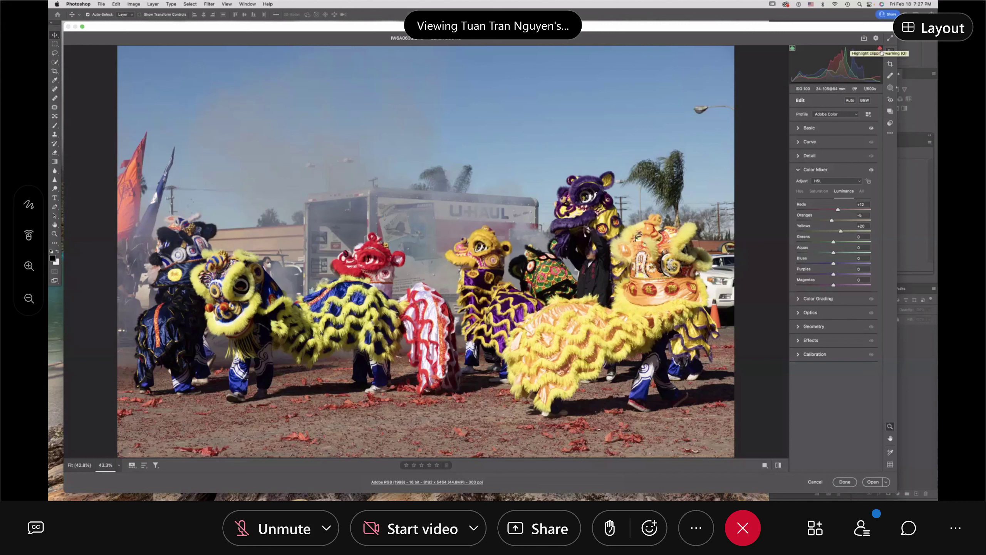
pyautogui.click(881, 49)
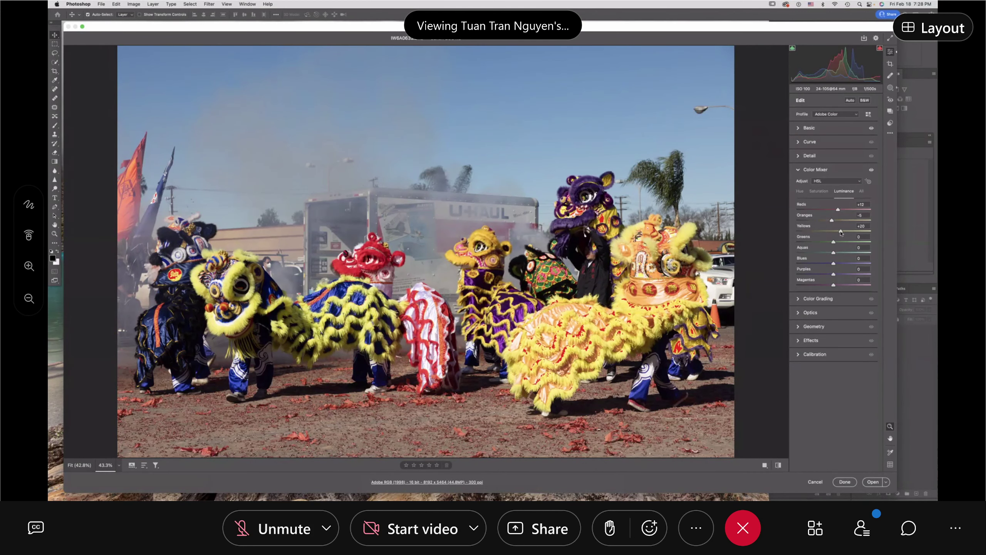
# Darken Yellows luminance to about -17, and lift Greens to about +12, Aquas to +10, Blues to about +10.
pyautogui.moveTo(841, 232); pyautogui.dragTo(840, 232)
pyautogui.moveTo(835, 232); pyautogui.dragTo(828, 232)
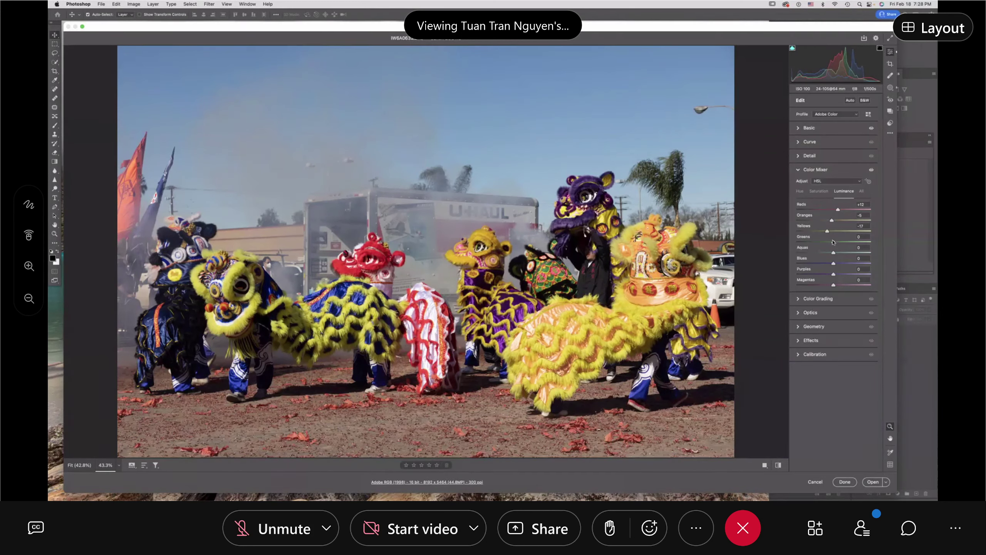
pyautogui.moveTo(833, 242); pyautogui.dragTo(835, 244)
pyautogui.moveTo(834, 243)
pyautogui.mouseDown()
pyautogui.moveTo(844, 241)
pyautogui.moveTo(816, 247)
pyautogui.moveTo(837, 251)
pyautogui.mouseUp()
pyautogui.moveTo(840, 252)
pyautogui.mouseDown()
pyautogui.moveTo(849, 259)
pyautogui.moveTo(838, 253)
pyautogui.mouseUp()
pyautogui.moveTo(834, 265); pyautogui.dragTo(841, 264)
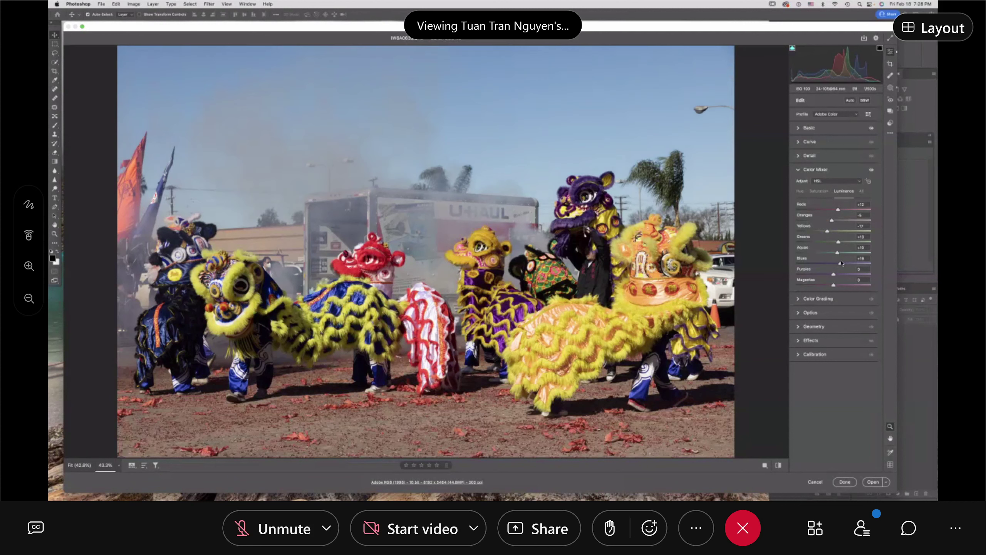
# Lower Blues luminance to +10, readjust the purple costumes' luminance, and set Magentas to +10.
pyautogui.moveTo(841, 263); pyautogui.dragTo(836, 263)
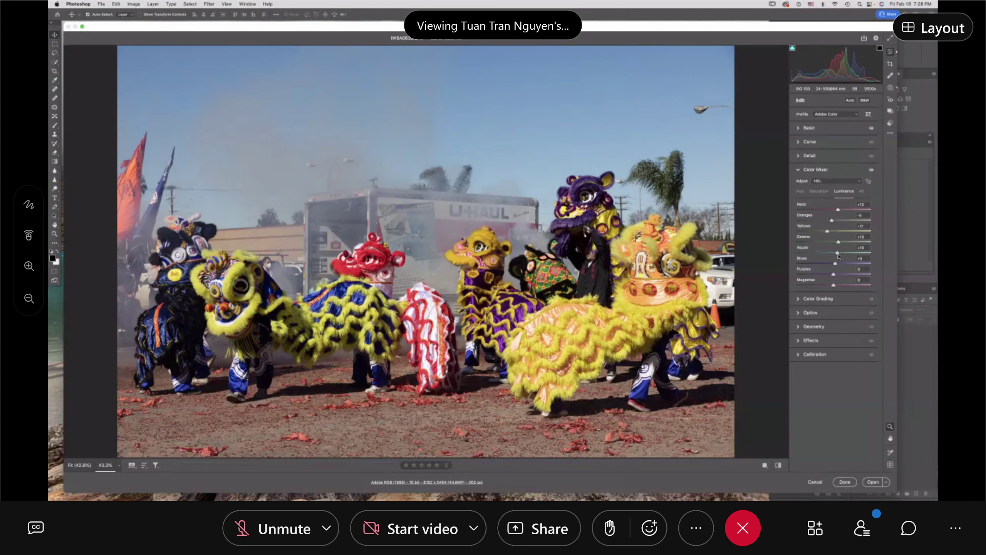
pyautogui.moveTo(834, 265)
pyautogui.mouseDown()
pyautogui.moveTo(825, 266)
pyautogui.moveTo(839, 263)
pyautogui.mouseUp()
pyautogui.moveTo(834, 275)
pyautogui.mouseDown()
pyautogui.moveTo(866, 274)
pyautogui.moveTo(813, 280)
pyautogui.moveTo(823, 279)
pyautogui.mouseUp()
pyautogui.moveTo(823, 280)
pyautogui.mouseDown()
pyautogui.moveTo(845, 276)
pyautogui.moveTo(832, 277)
pyautogui.mouseUp()
pyautogui.moveTo(834, 287); pyautogui.dragTo(838, 288)
pyautogui.moveTo(839, 287); pyautogui.dragTo(839, 287)
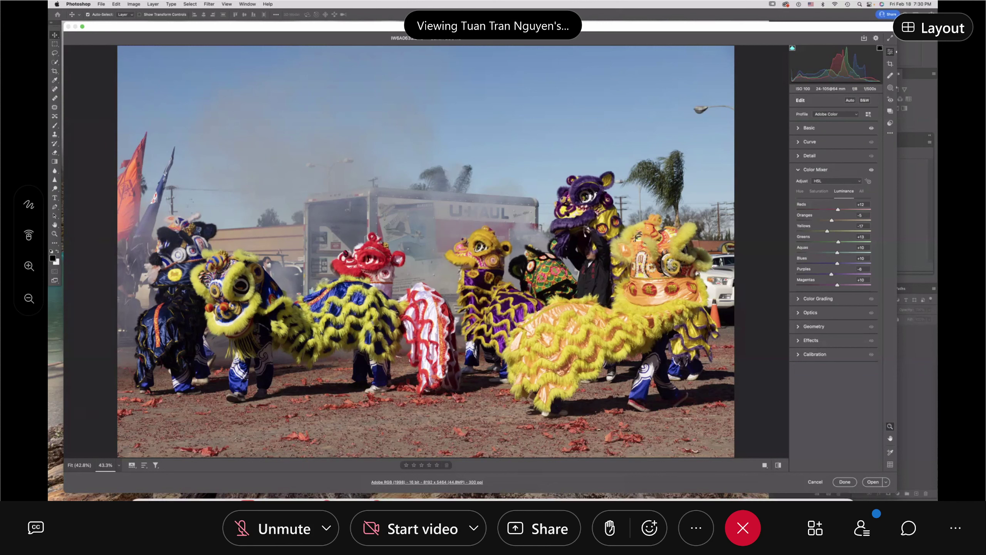
pyautogui.moveTo(147, 487)
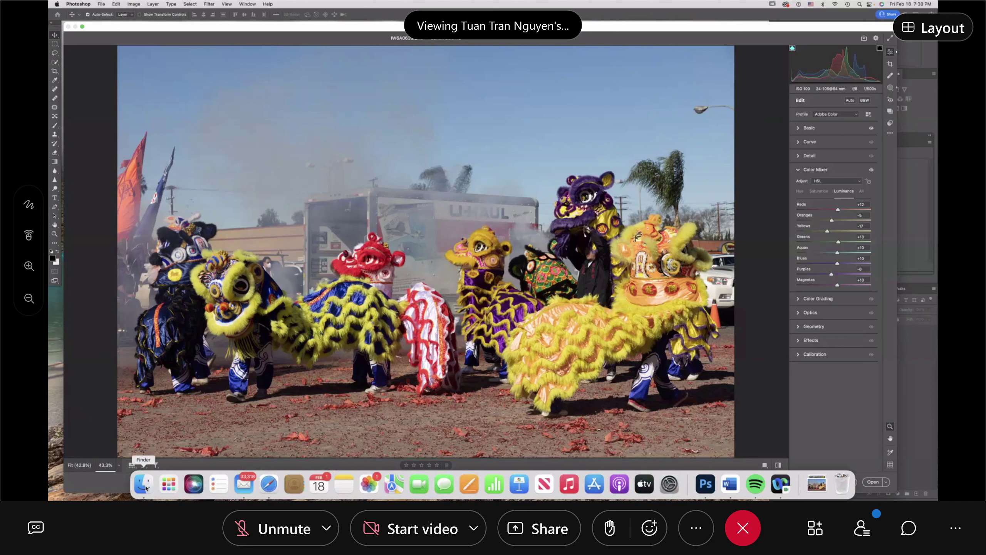
pyautogui.click(143, 485)
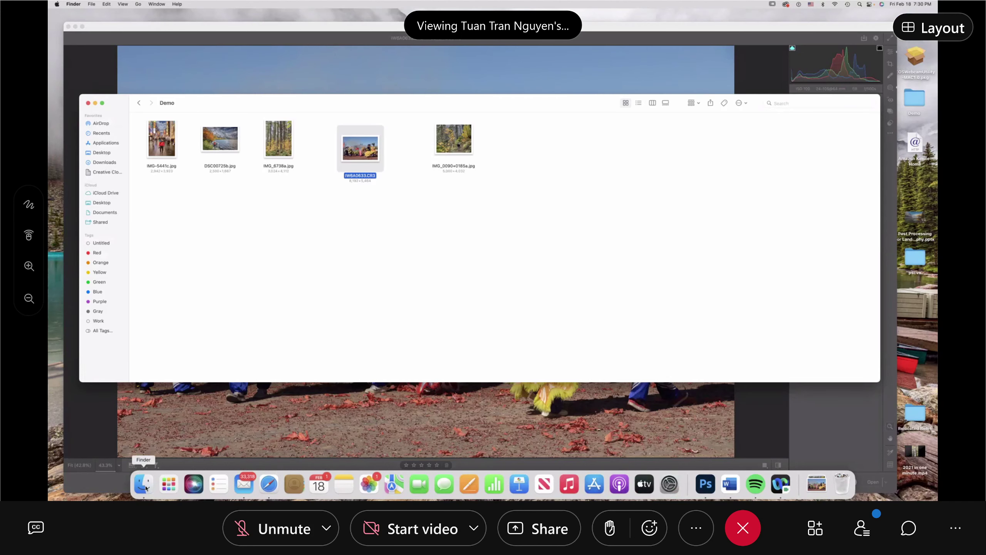
pyautogui.click(105, 162)
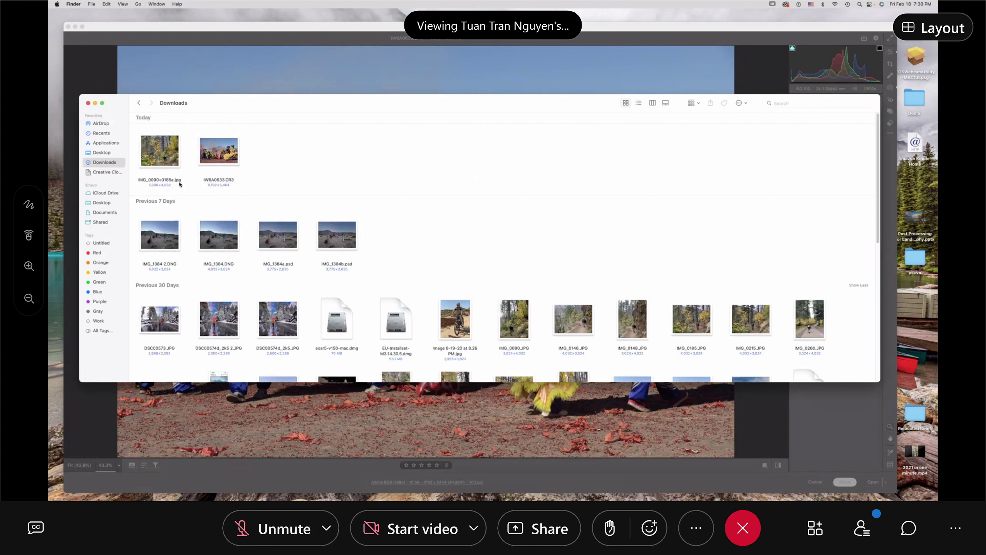
pyautogui.click(95, 104)
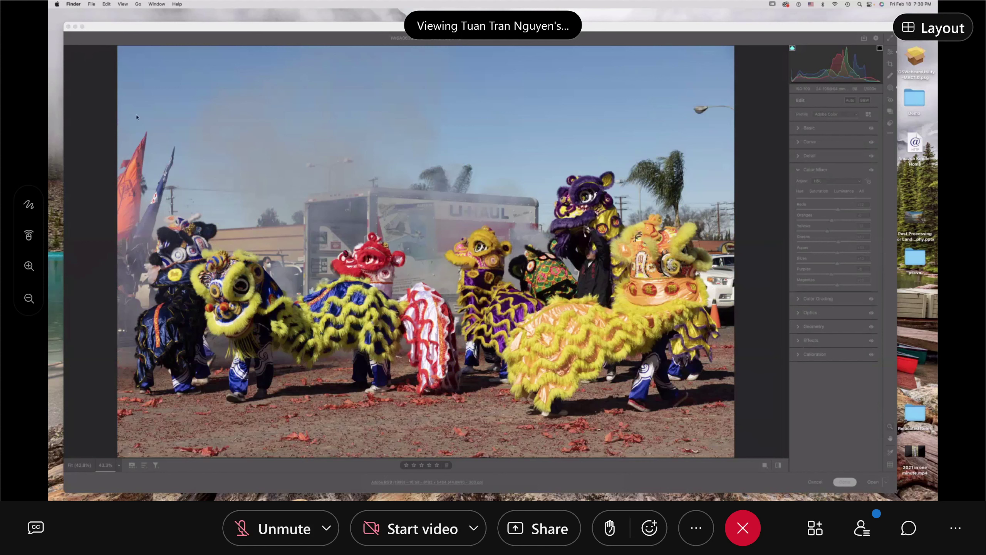
pyautogui.click(822, 398)
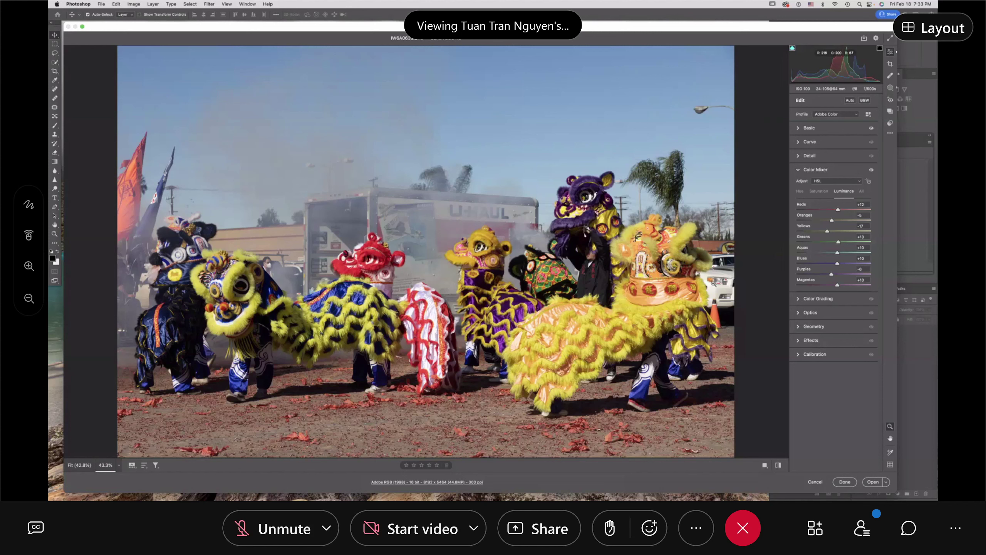
# Raise the Reds luminance to +100, then bring up the window switcher.
pyautogui.moveTo(839, 210); pyautogui.dragTo(906, 211)
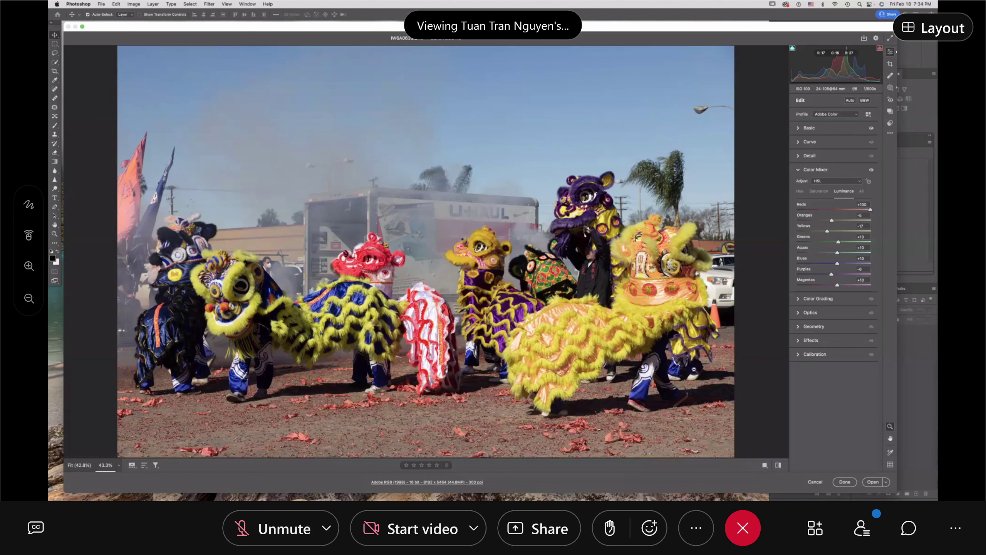
pyautogui.hotkey('alt', 'Tab')
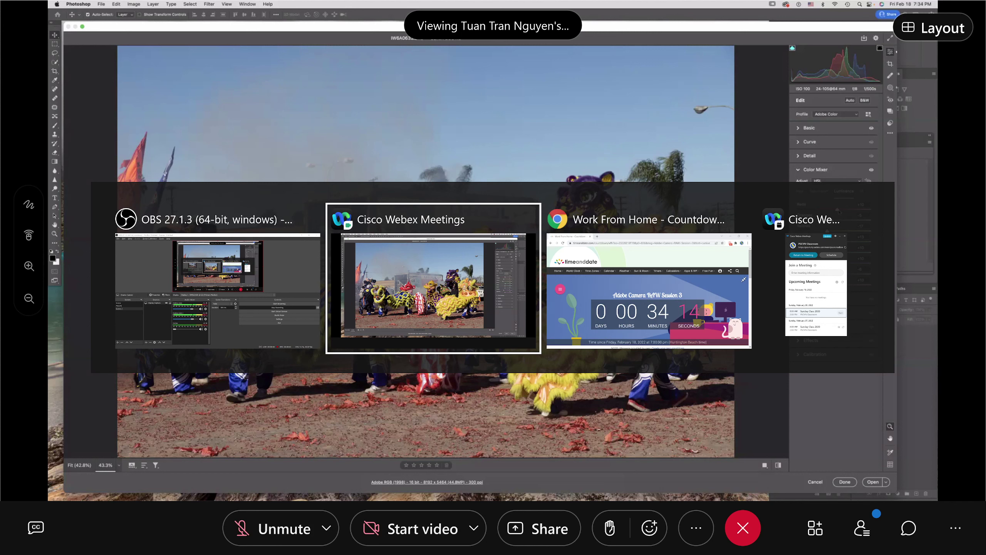
# Return to Camera Raw and push the Yellows luminance up to +100.
pyautogui.hotkey('alt', 'Tab')
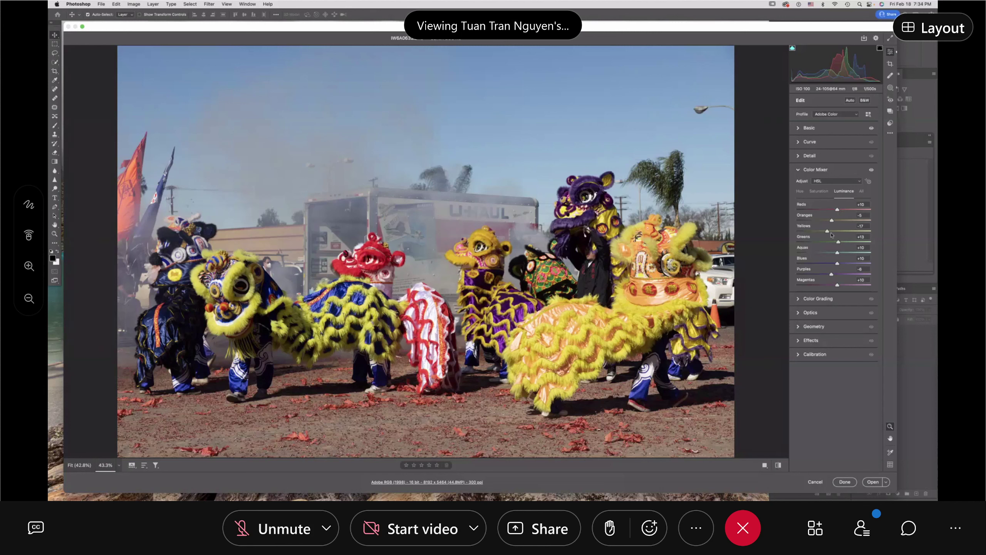
pyautogui.moveTo(828, 231); pyautogui.dragTo(922, 221)
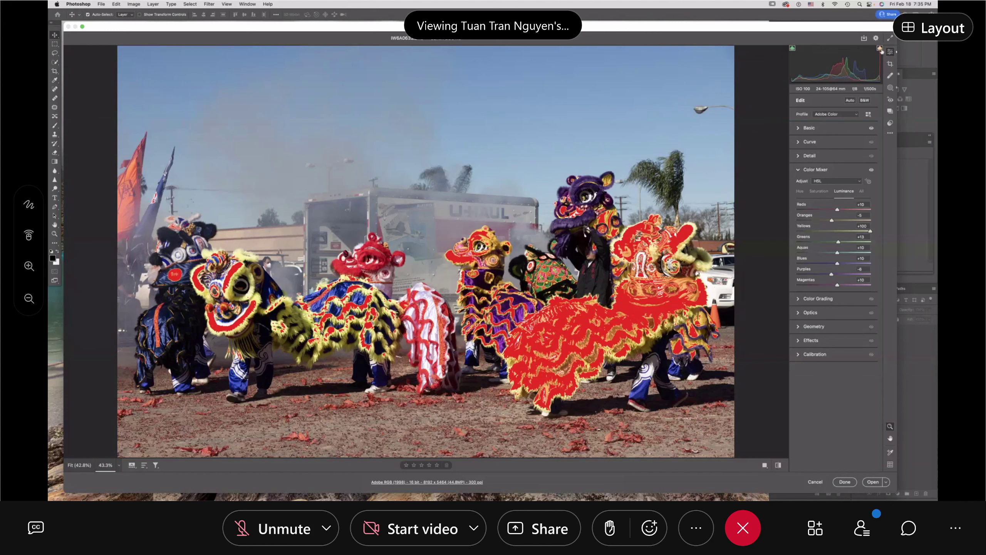
# Toggle the highlight clipping warning off and on, then lower Yellows luminance to +20.
pyautogui.click(880, 48)
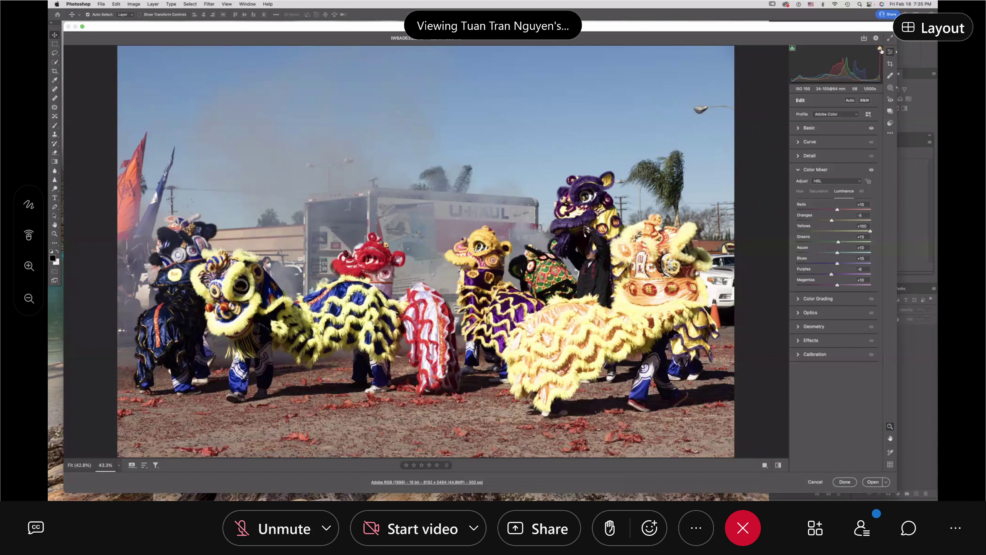
pyautogui.click(880, 49)
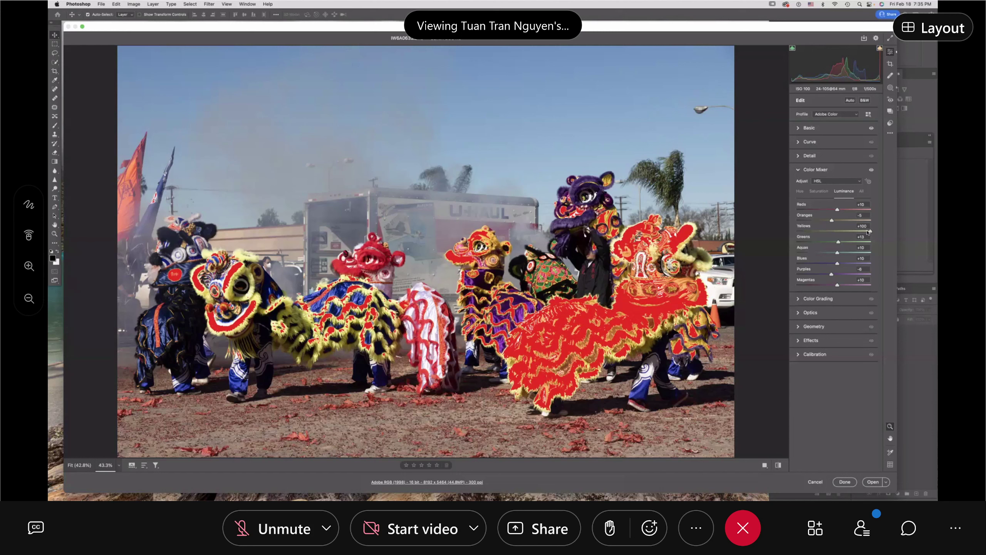
pyautogui.moveTo(871, 232); pyautogui.dragTo(840, 236)
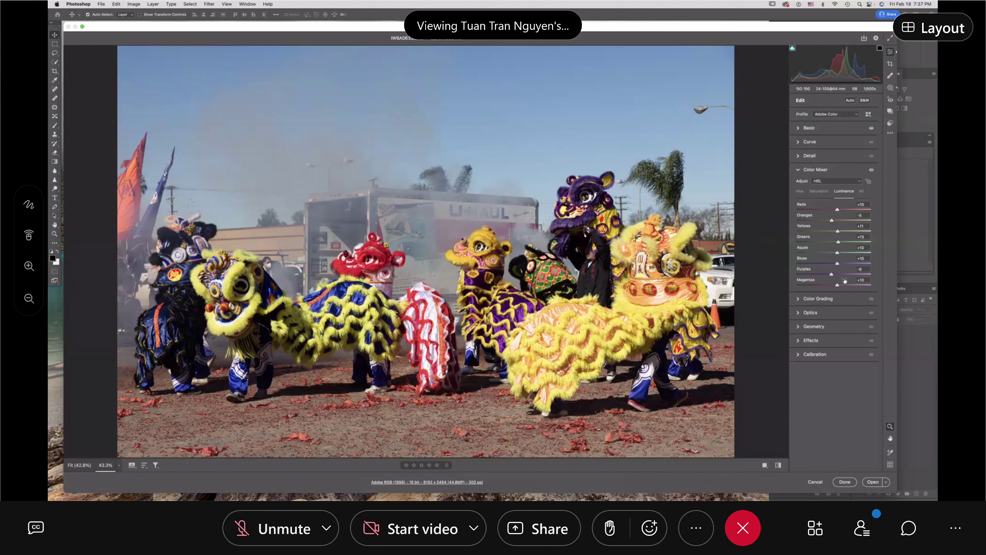
pyautogui.moveTo(834, 210); pyautogui.dragTo(785, 213)
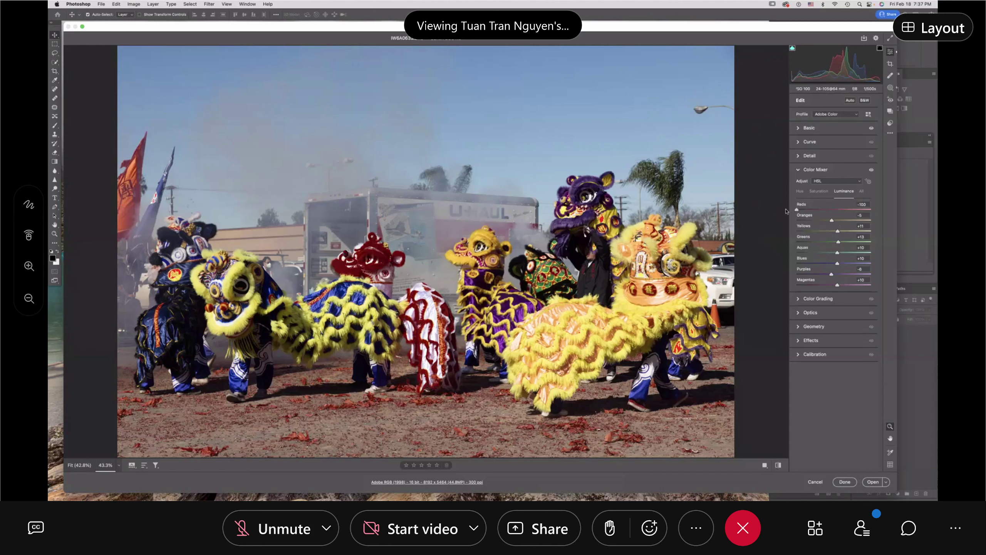
# Set luminance Reds to -52, Oranges to -10, Greens to +9, and move the speaker video aside.
pyautogui.moveTo(786, 211); pyautogui.dragTo(837, 211)
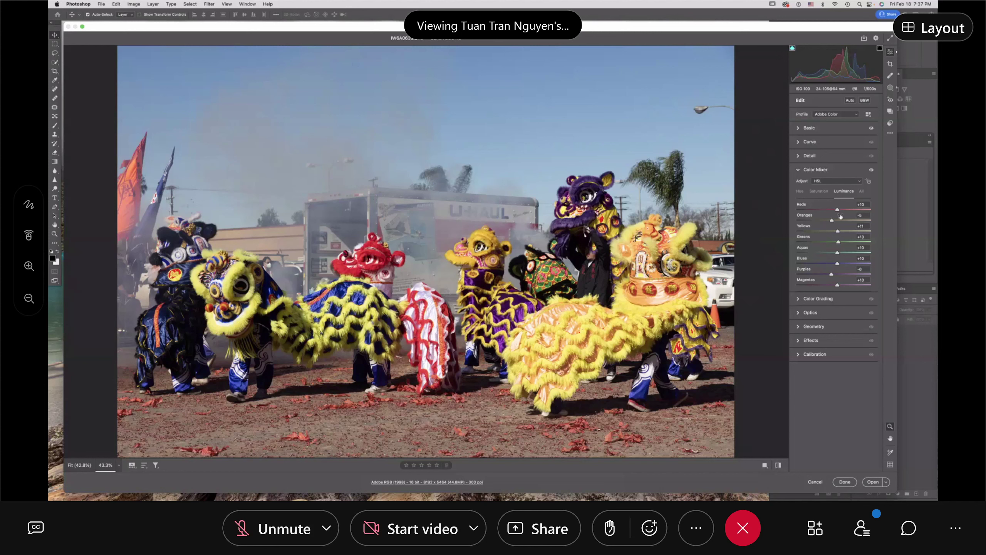
pyautogui.moveTo(832, 222); pyautogui.dragTo(834, 222)
pyautogui.moveTo(838, 242)
pyautogui.mouseDown()
pyautogui.moveTo(813, 246)
pyautogui.moveTo(835, 248)
pyautogui.mouseUp()
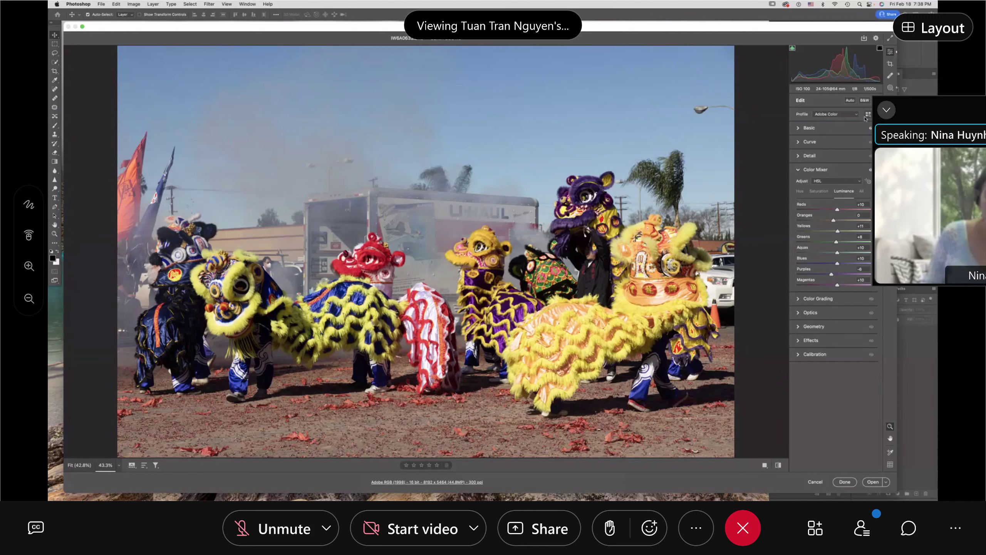
pyautogui.moveTo(656, 23); pyautogui.dragTo(206, 7)
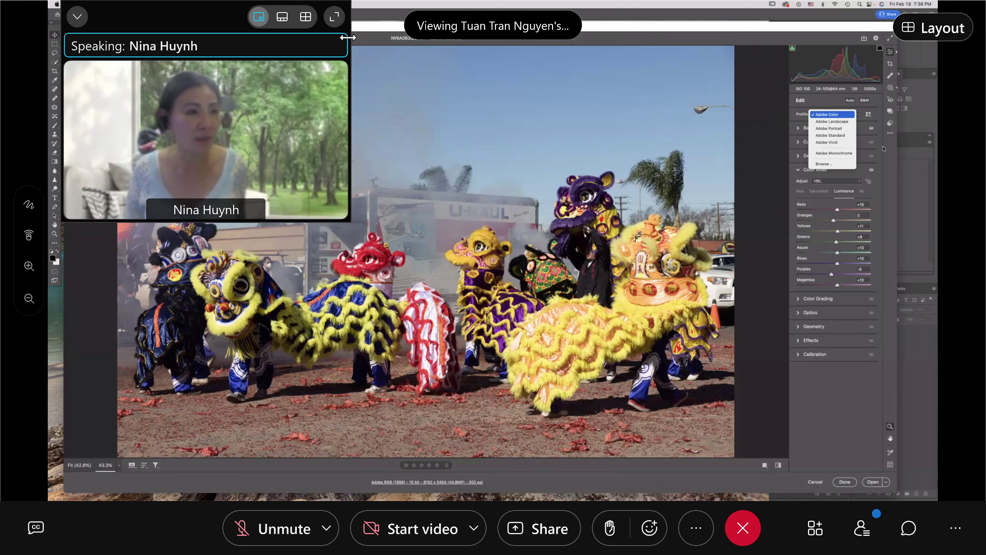
# Reposition the speaker video to uncover the menu bar, toggling participant thumbnails on and off.
pyautogui.moveTo(348, 38); pyautogui.dragTo(294, 40)
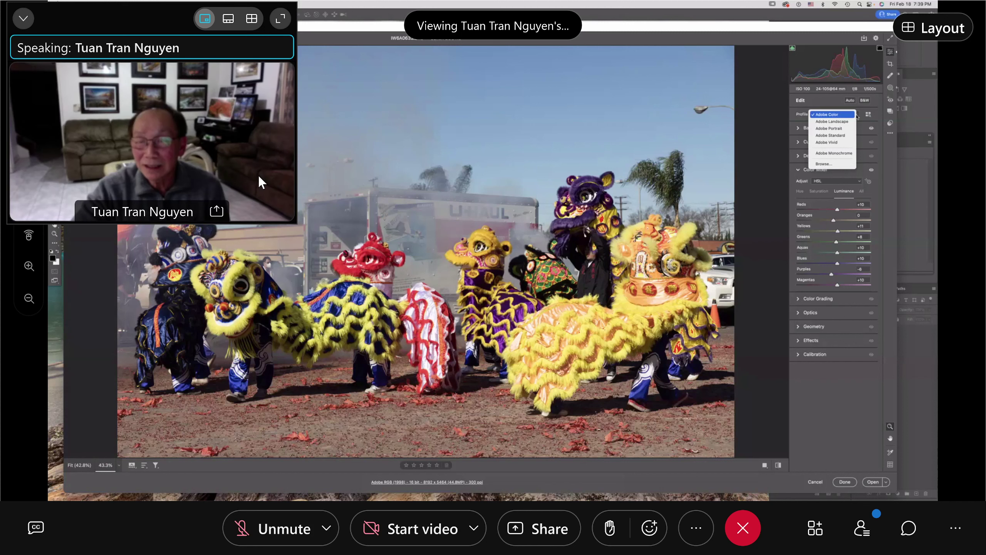
pyautogui.click(229, 18)
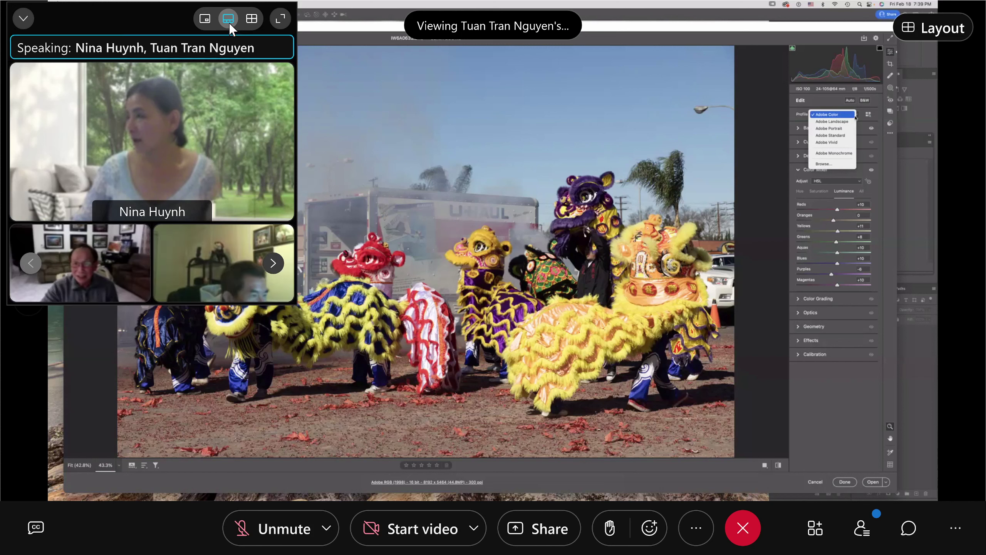
pyautogui.click(206, 18)
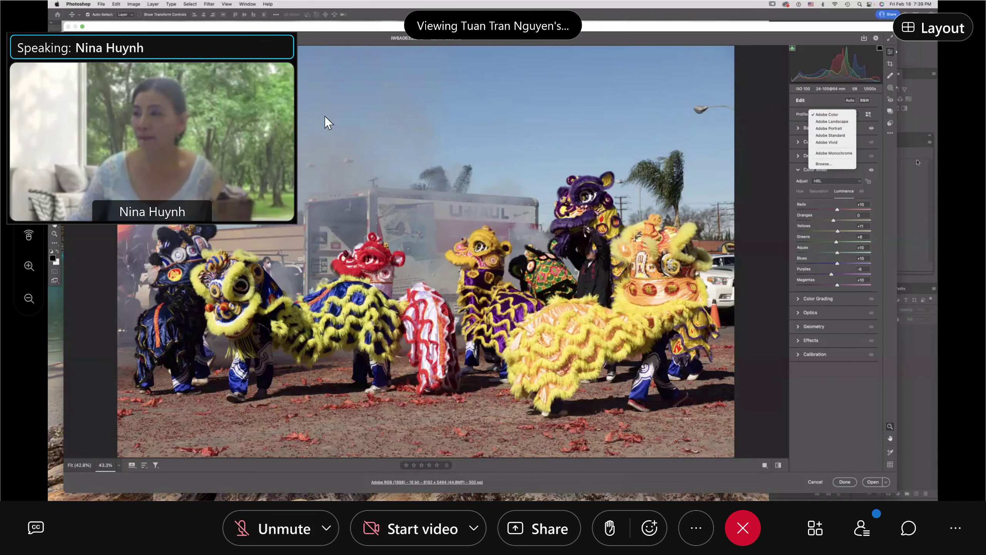
pyautogui.moveTo(280, 48)
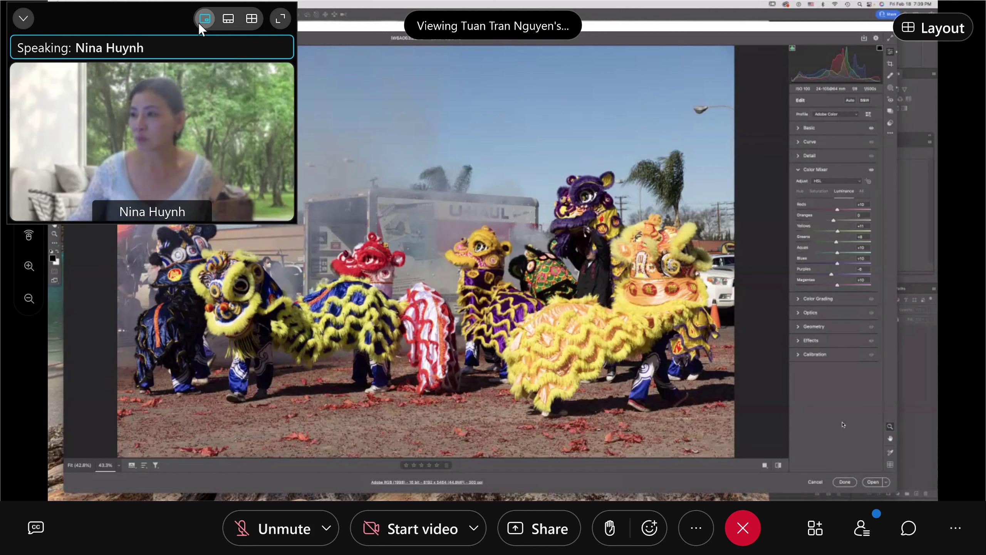
pyautogui.moveTo(177, 16); pyautogui.dragTo(121, 7)
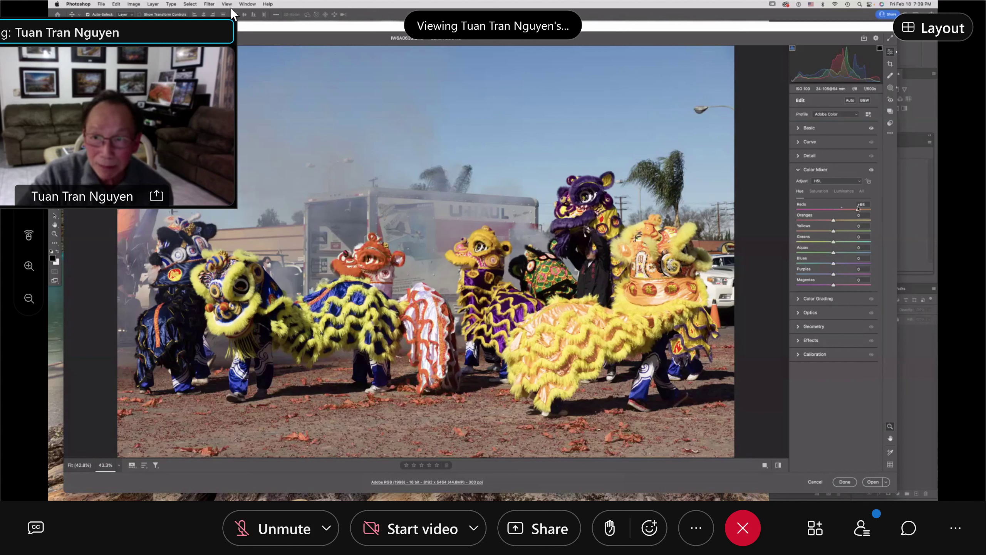
# Move the speaker video down to the bottom-left of the screen, out of the way.
pyautogui.moveTo(110, 11); pyautogui.dragTo(159, 377)
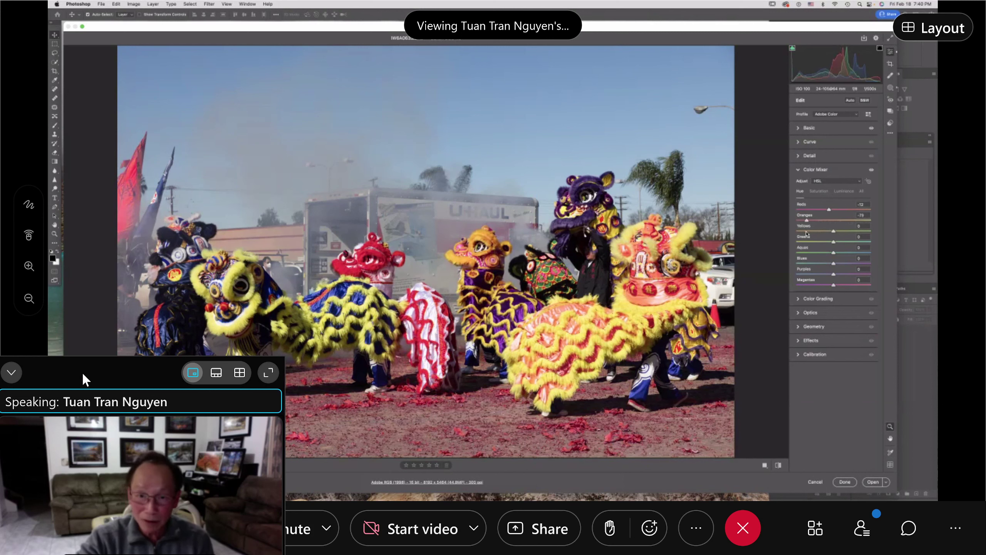
pyautogui.moveTo(83, 379); pyautogui.dragTo(25, 377)
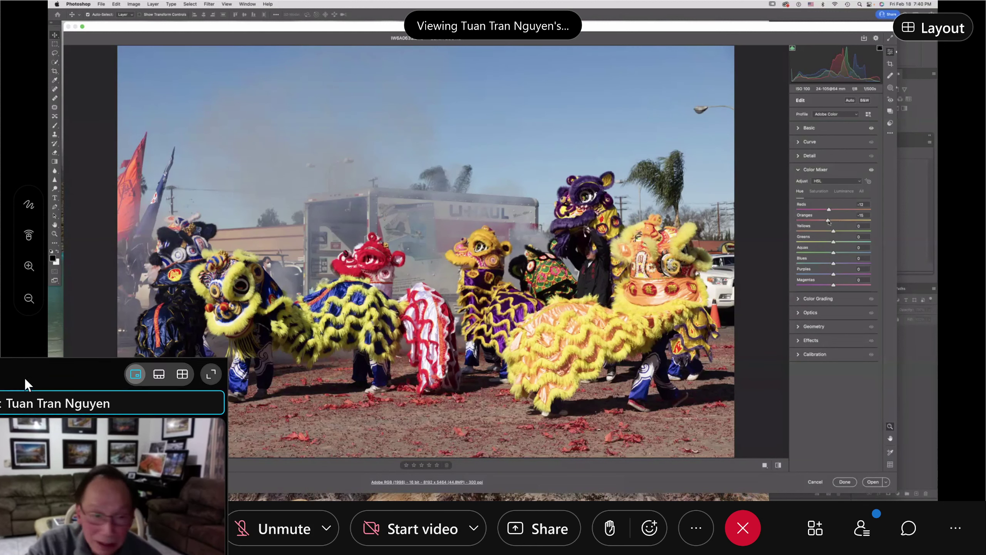